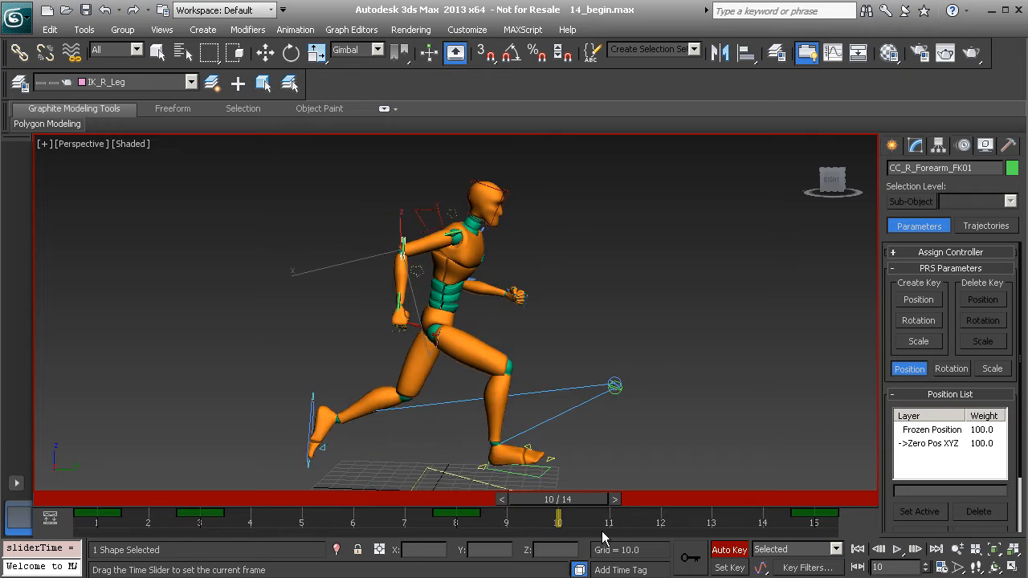
Step: Rotate the right forearm control at frame 11 to a Z rotation of about 63.3 and scrub back to frame 2
key("e")
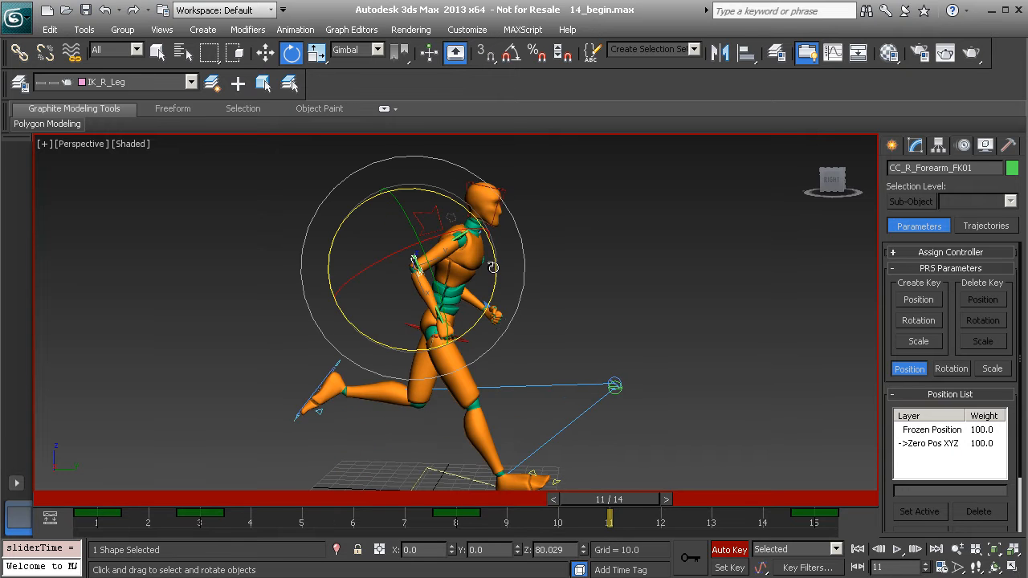
left_click_drag(496, 266, 492, 295)
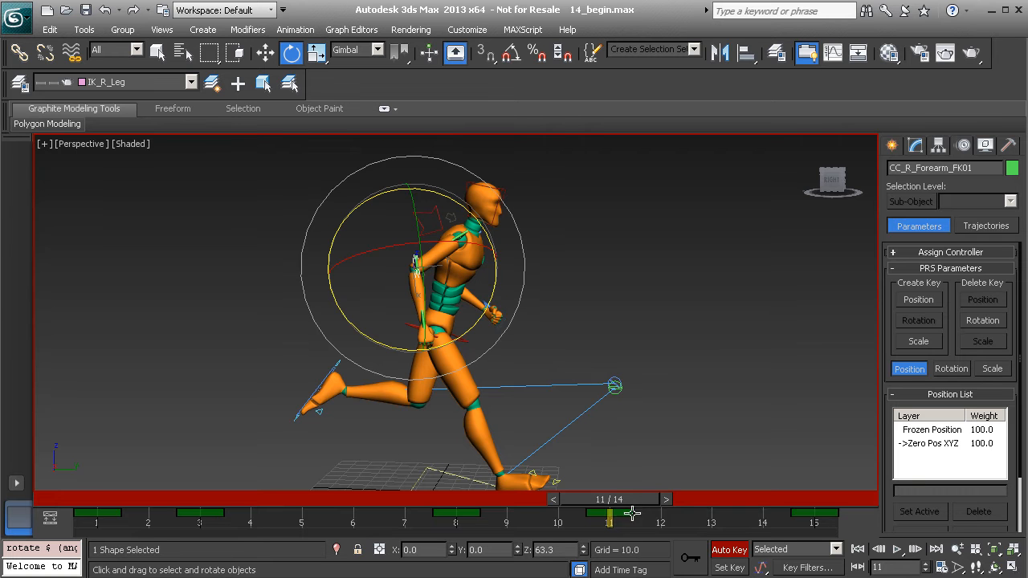
left_click_drag(632, 503, 236, 488)
key("e")
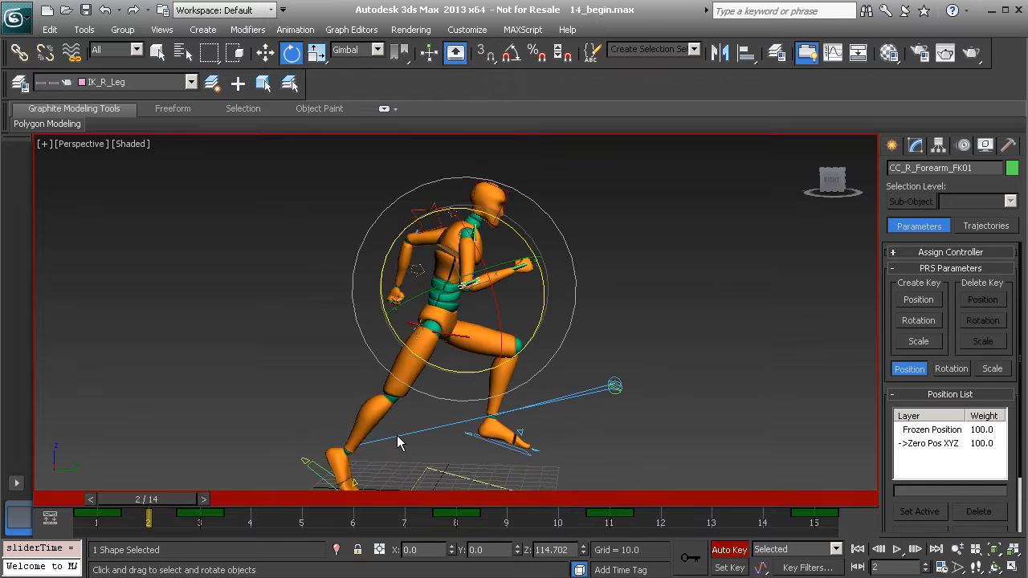
Step: Open the right forearm's animation curves and delete the in-between keys of the Zero Euler X Rotation track
right_click(644, 285)
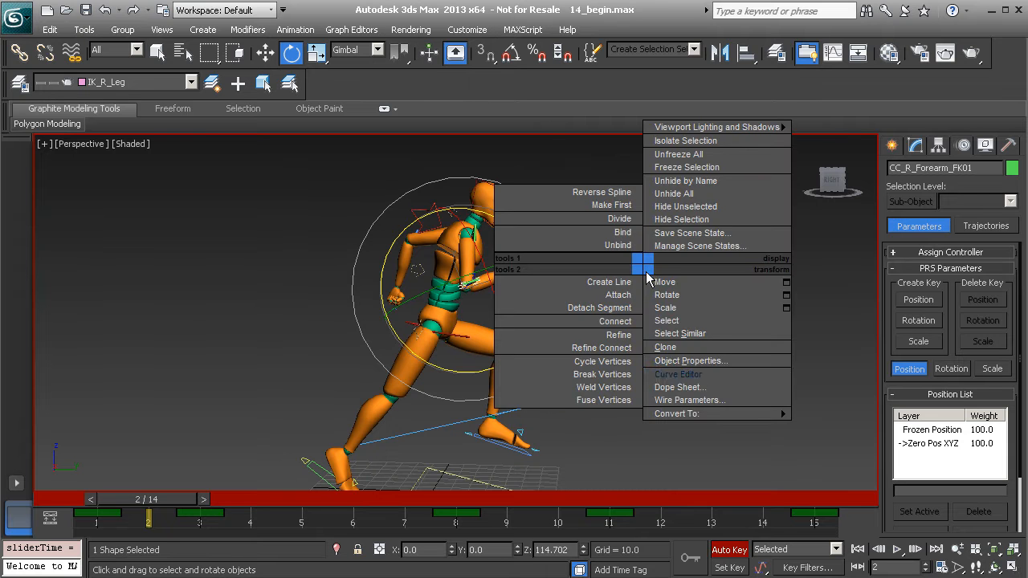
left_click(696, 370)
scroll(175, 175, "down", 3)
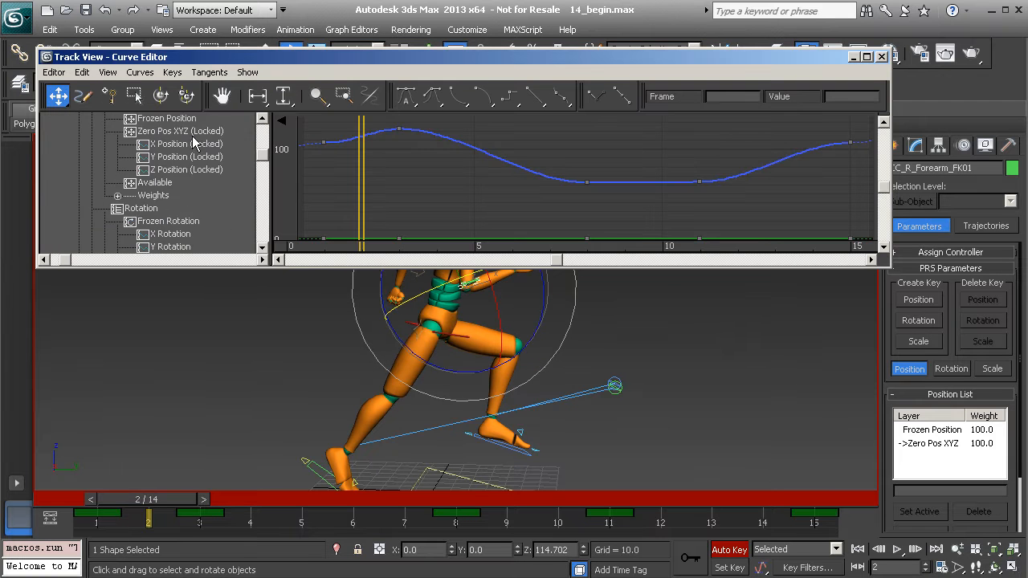
left_click(166, 210)
middle_click_drag(402, 203, 437, 197)
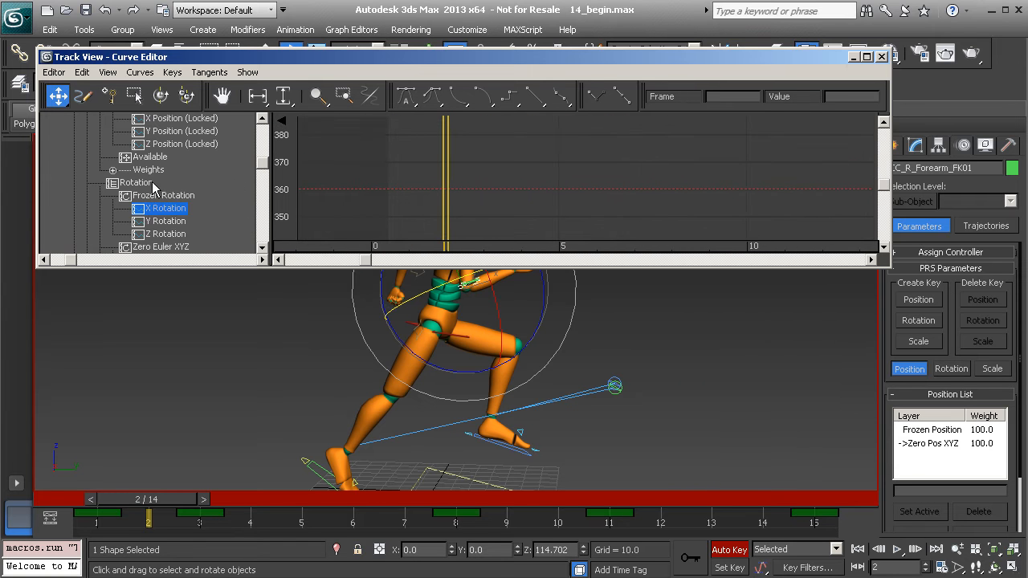
scroll(137, 187, "down", 1)
left_click(165, 233)
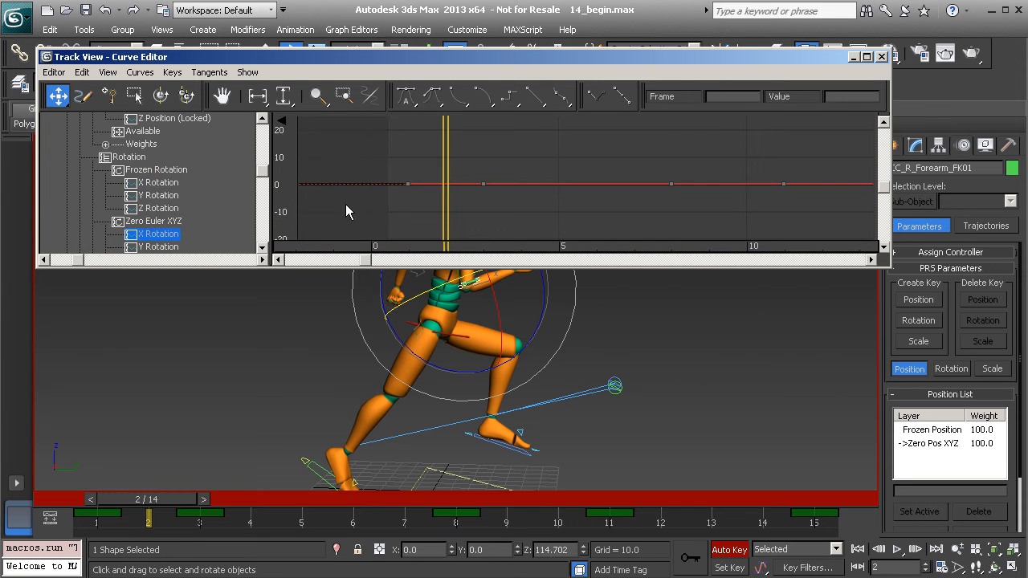
scroll(505, 150, "down", 3)
left_click_drag(426, 152, 709, 205)
key("Delete")
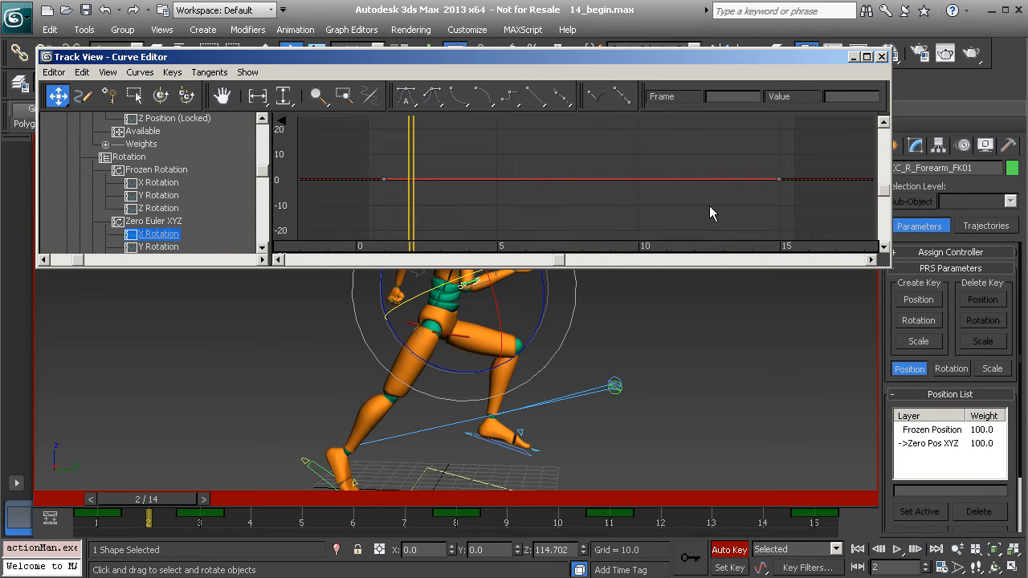
Step: Delete the in-between keys from the right forearm's Zero Euler Y Rotation track
scroll(181, 179, "down", 1)
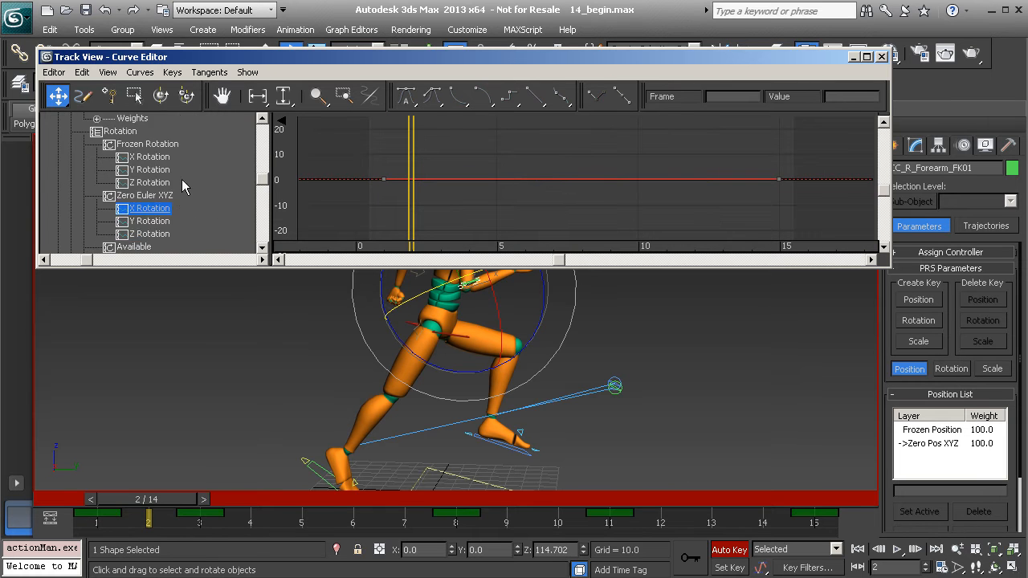
left_click(153, 221)
left_click_drag(430, 146, 719, 218)
key("Delete")
Step: Delete the frame 8 key from the right forearm's Zero Euler Z Rotation curve
left_click(149, 234)
scroll(554, 168, "down", 4)
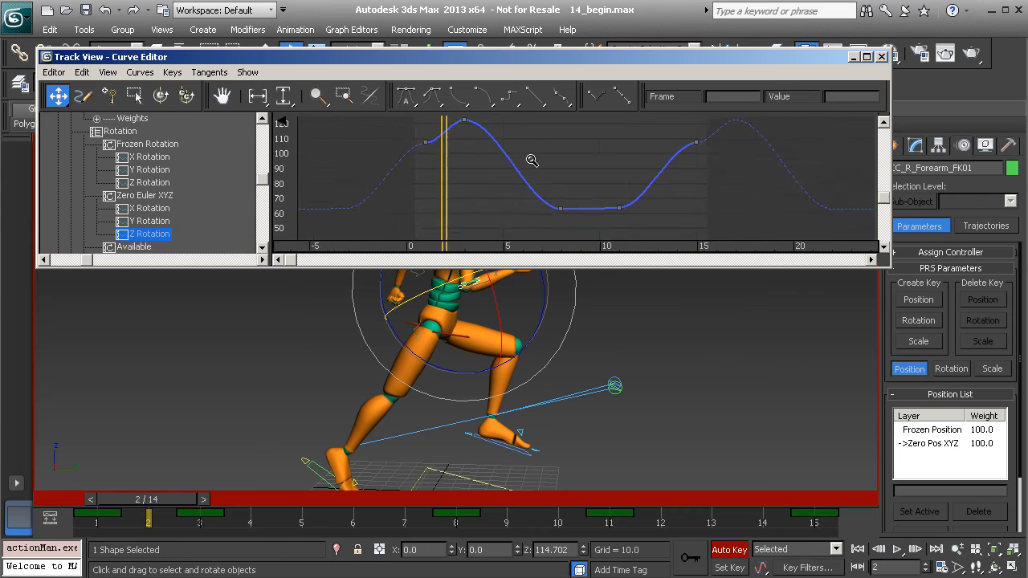
left_click_drag(518, 182, 592, 211)
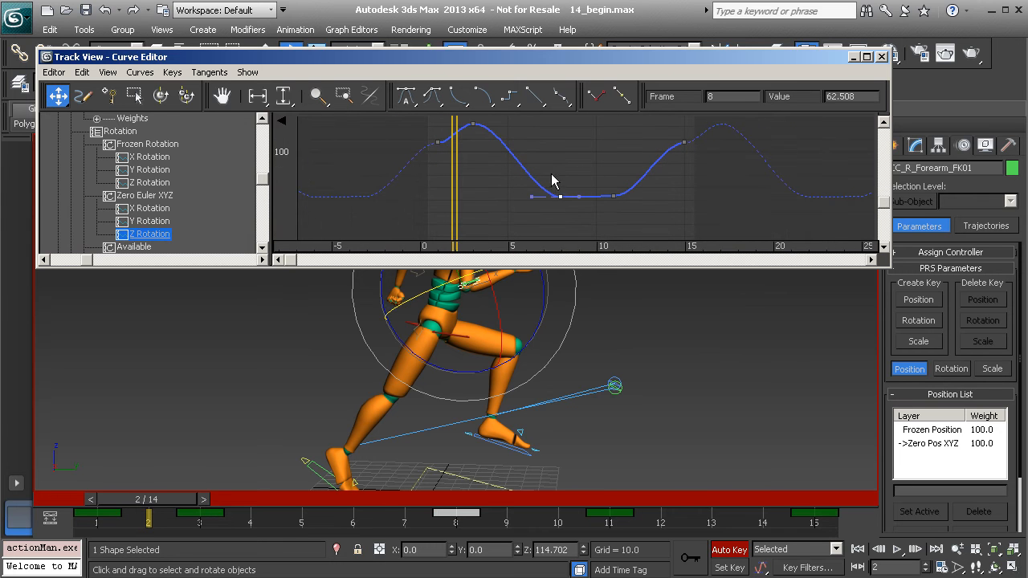
key("Delete")
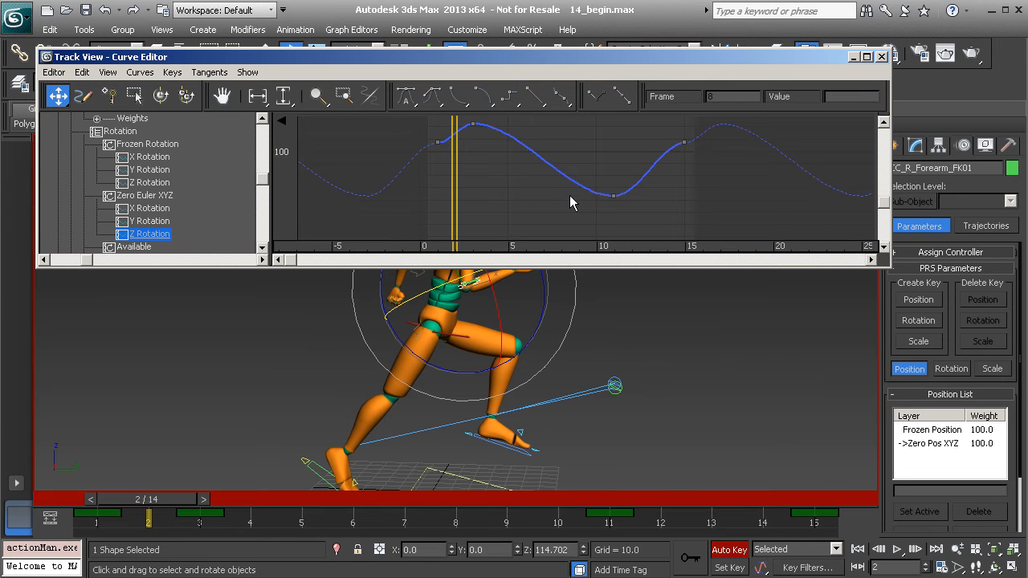
Step: Lower the first and last Z Rotation keys of the right forearm to about 101.767 and give them spline tangents
left_click_drag(686, 171, 688, 169)
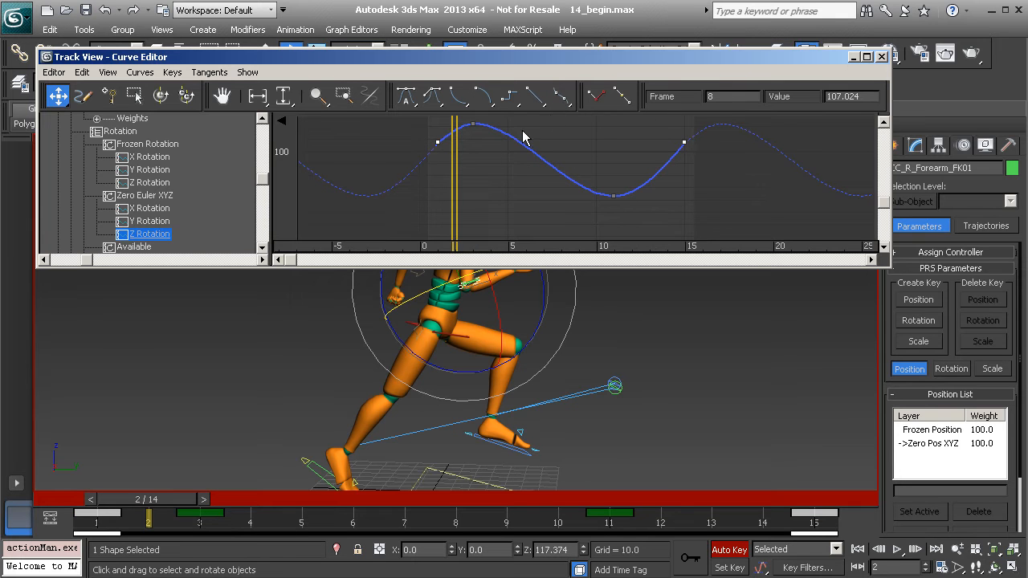
left_click_drag(435, 141, 436, 147)
left_click(440, 97)
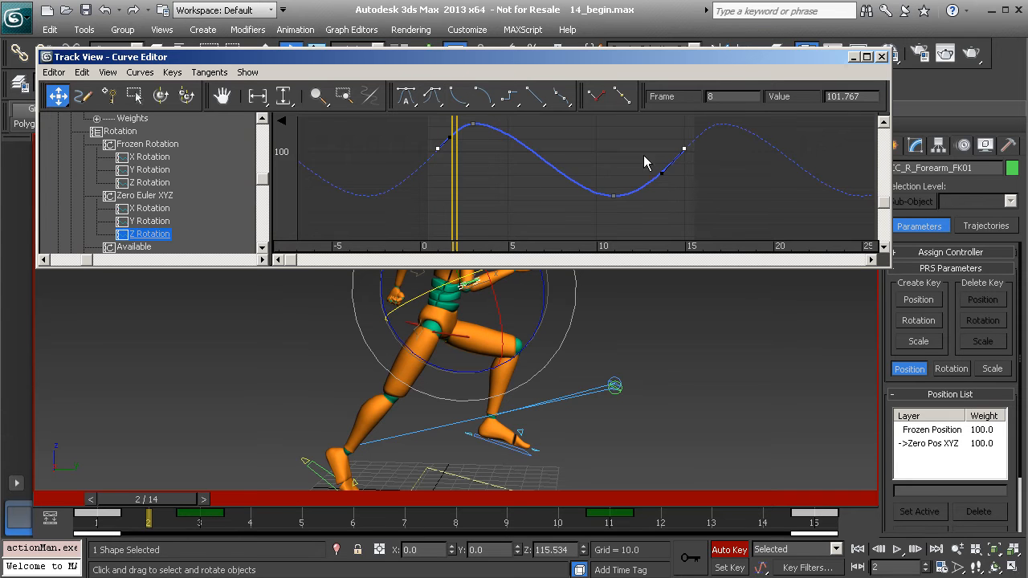
left_click(589, 172)
Step: Minimize the Curve Editor and play the run animation to check the right forearm's motion
left_click(854, 57)
left_click(897, 549)
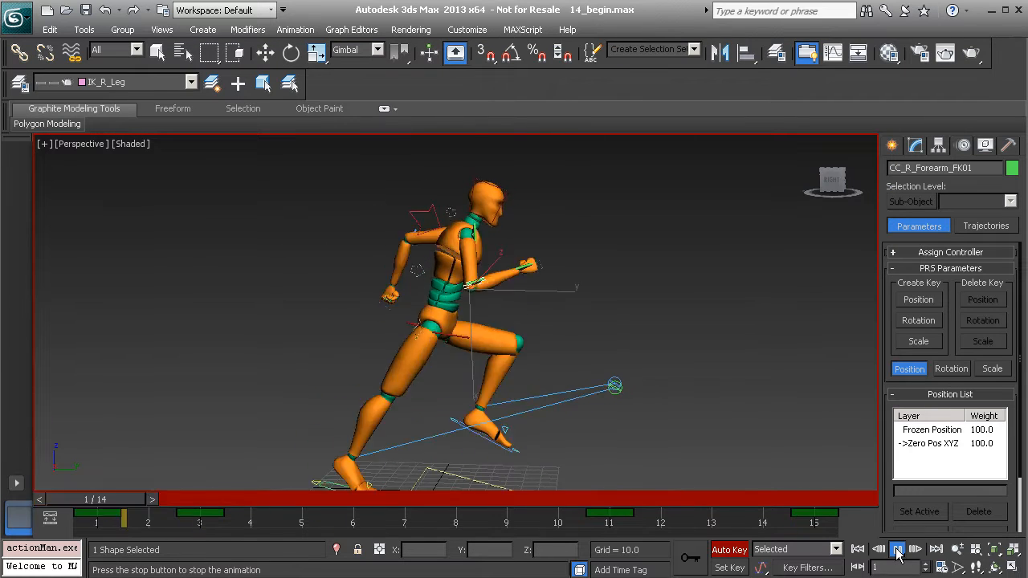
left_click(897, 549)
Step: Go to frame 3 and copy the right forearm control's Z rotation value
key("e")
mouse_move(452, 320)
middle_mouse_down("alt")
mouse_move(482, 282)
mouse_move(486, 314)
mouse_move(458, 325)
middle_mouse_up("alt")
left_click_drag(132, 493, 221, 497)
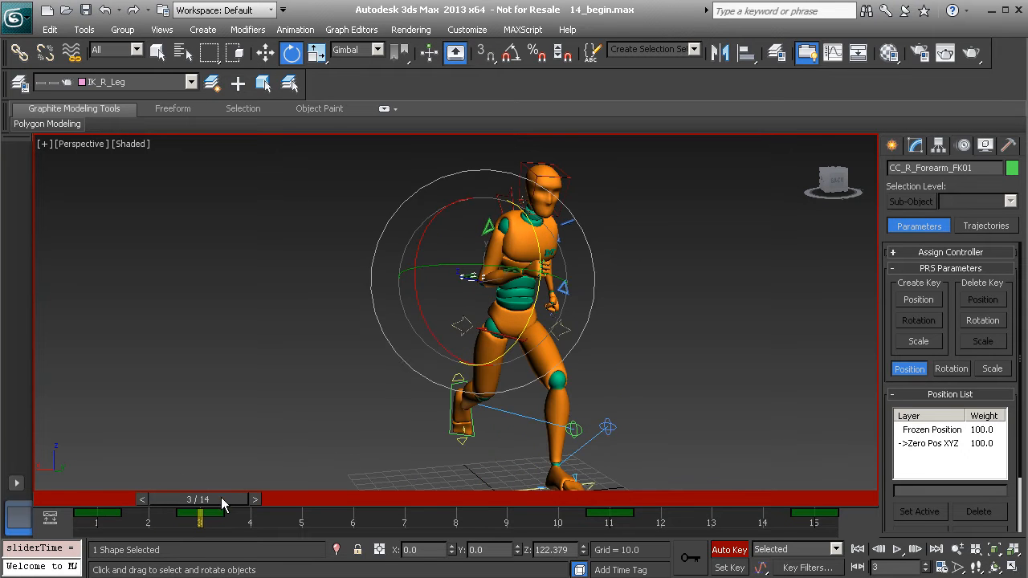
double_click(552, 550)
middle_click_drag(659, 358, 594, 305, "alt")
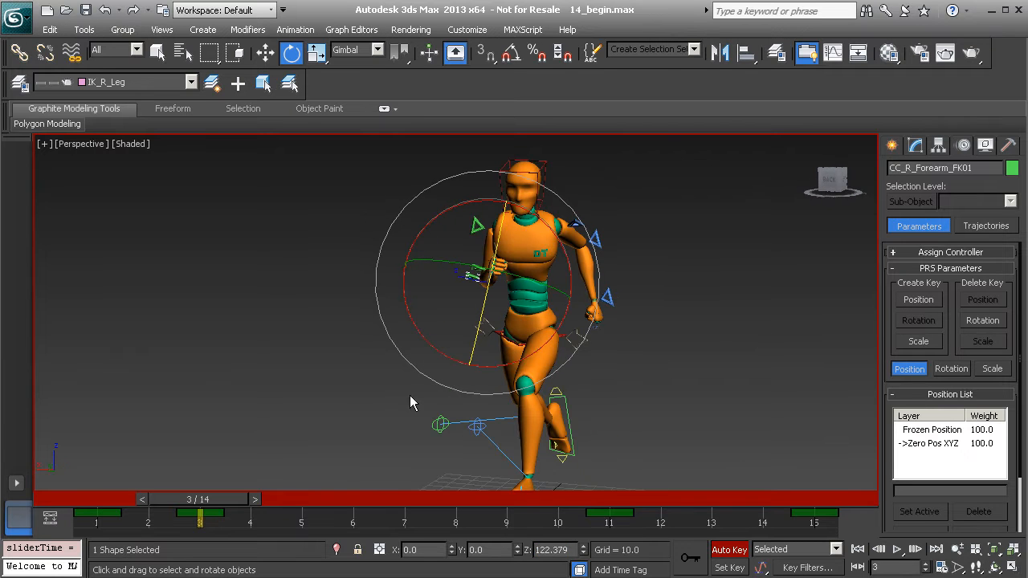
Step: Set the left forearm control's Z rotation to -122.379 at frame 10
left_click(598, 240)
left_click_drag(530, 488, 567, 499)
left_click_drag(555, 552, 535, 555)
type("122.379")
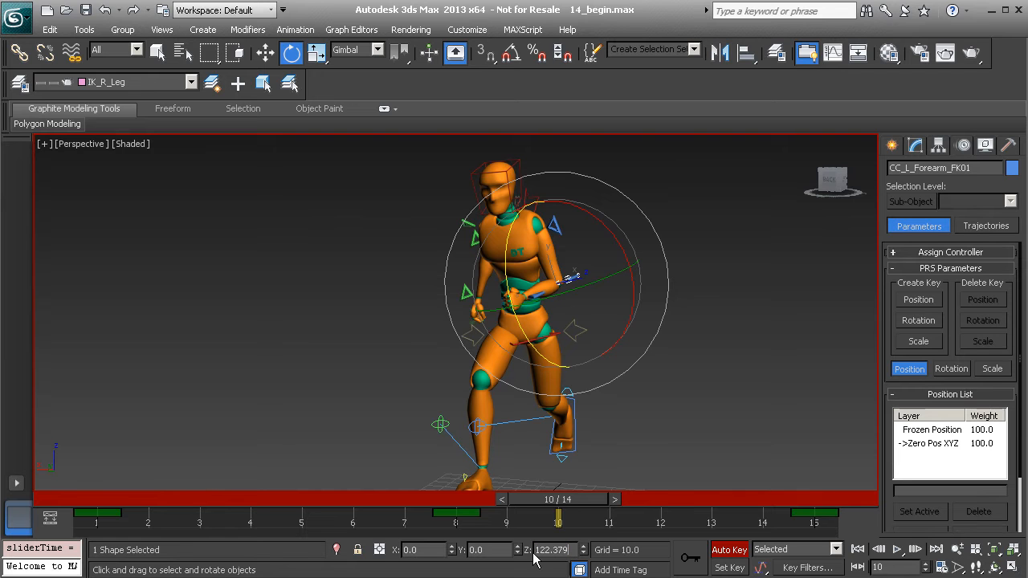
key("Return")
middle_click_drag(592, 260, 559, 273, "alt")
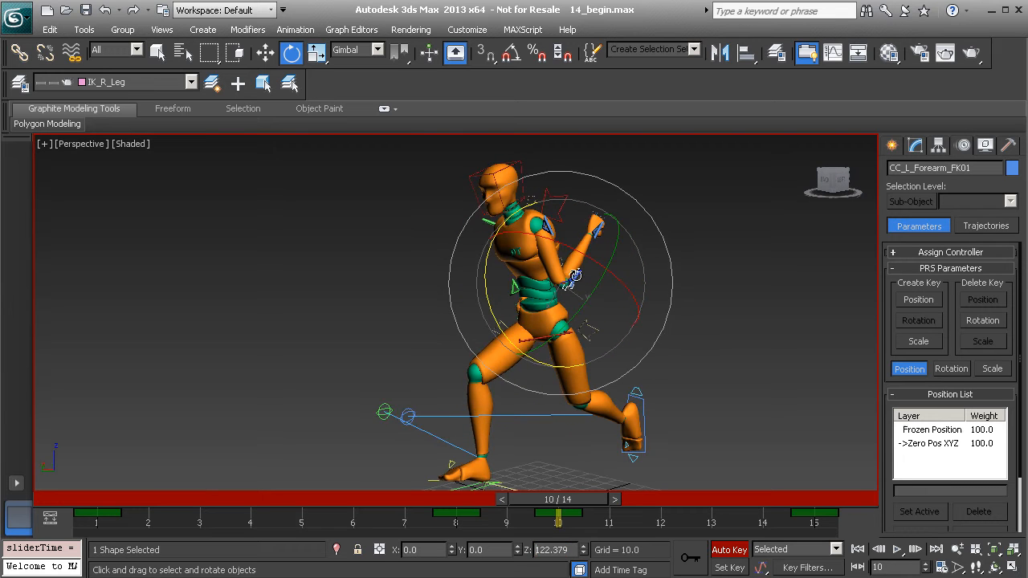
left_click(537, 549)
type("-")
key("Return")
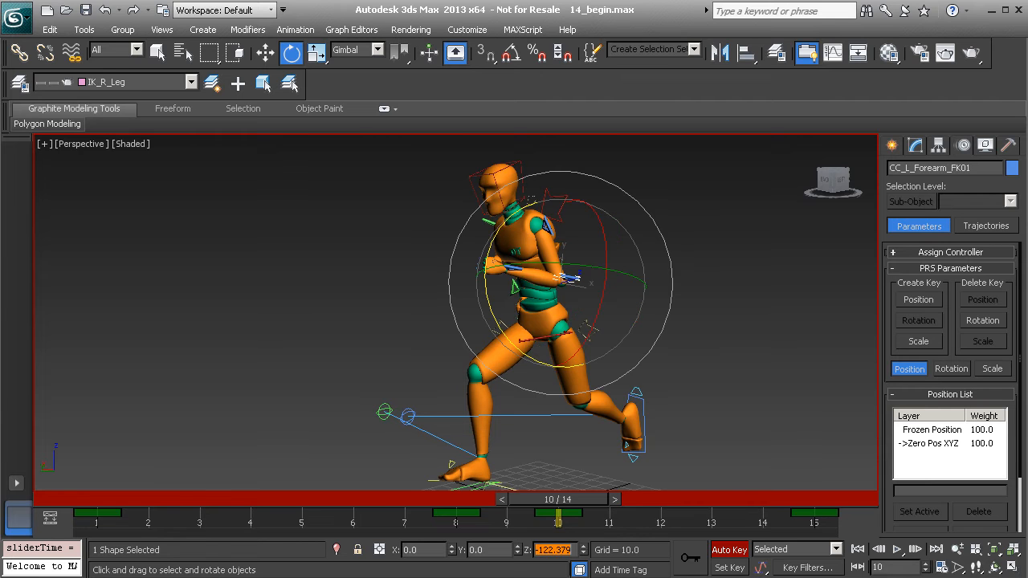
Step: Select the right forearm control and copy its Z rotation value at frame 11
middle_click_drag(505, 370, 610, 351, "alt")
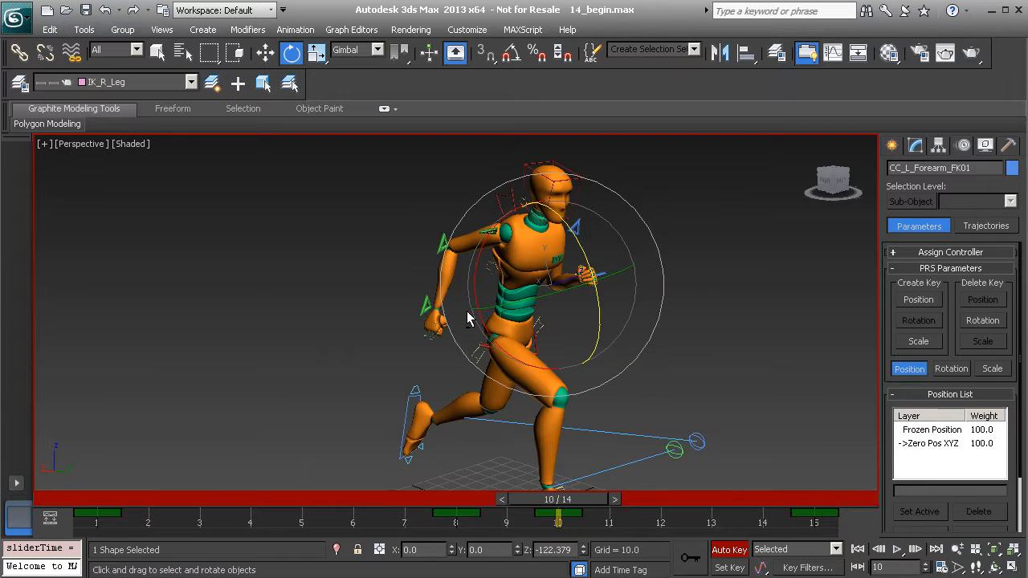
middle_click_drag(448, 313, 462, 261, "alt")
left_click(447, 238)
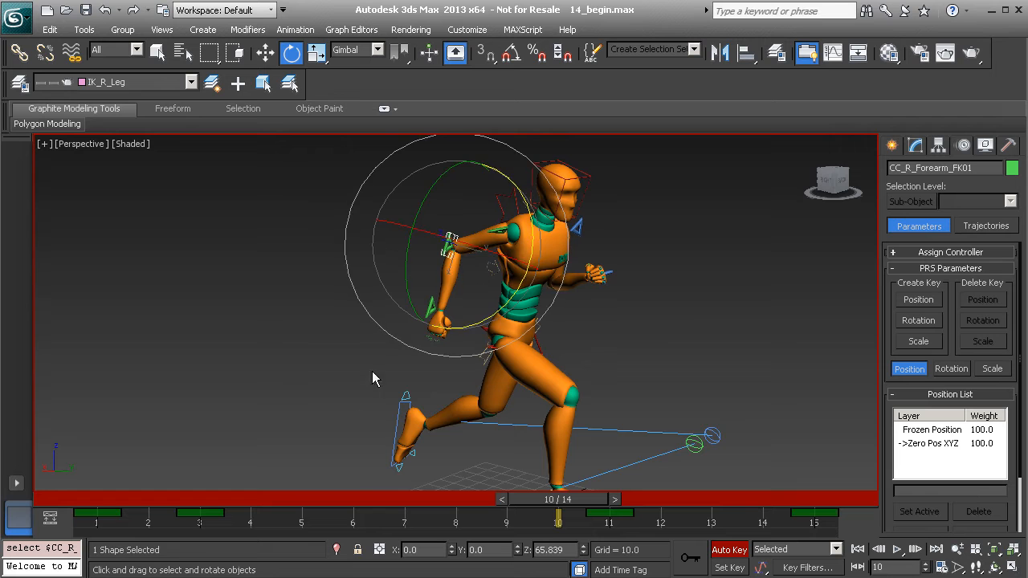
left_click_drag(280, 499, 625, 518)
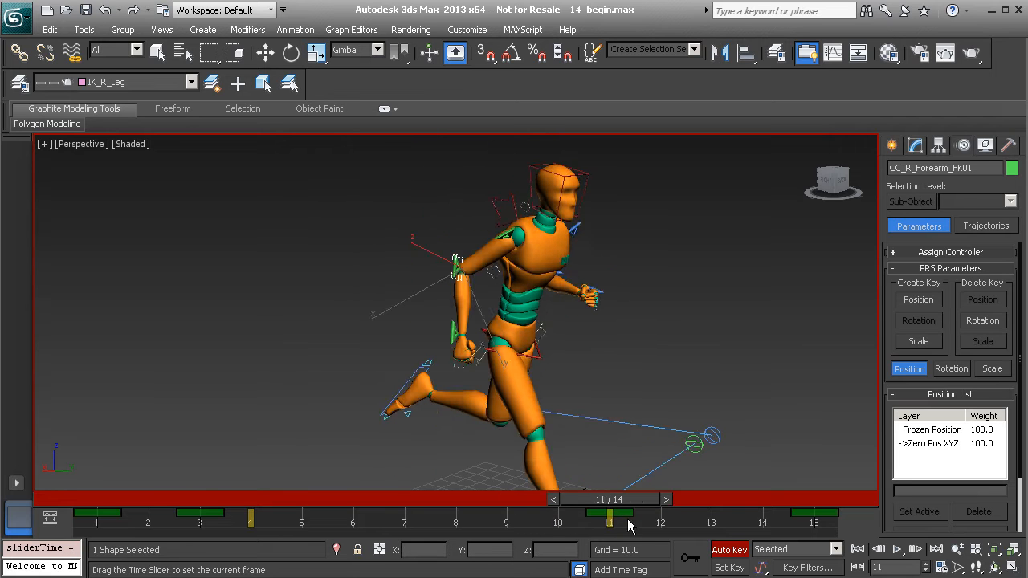
key("e")
left_click_drag(561, 550, 532, 550)
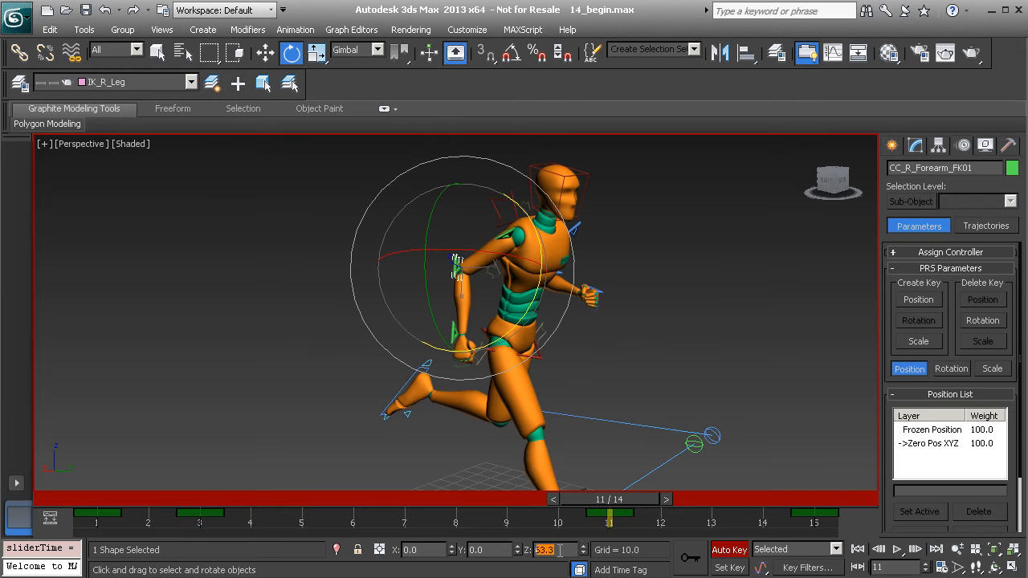
Step: Set the left forearm control's Z rotation to -63.3 at frame 4
middle_click_drag(659, 326, 507, 296, "alt")
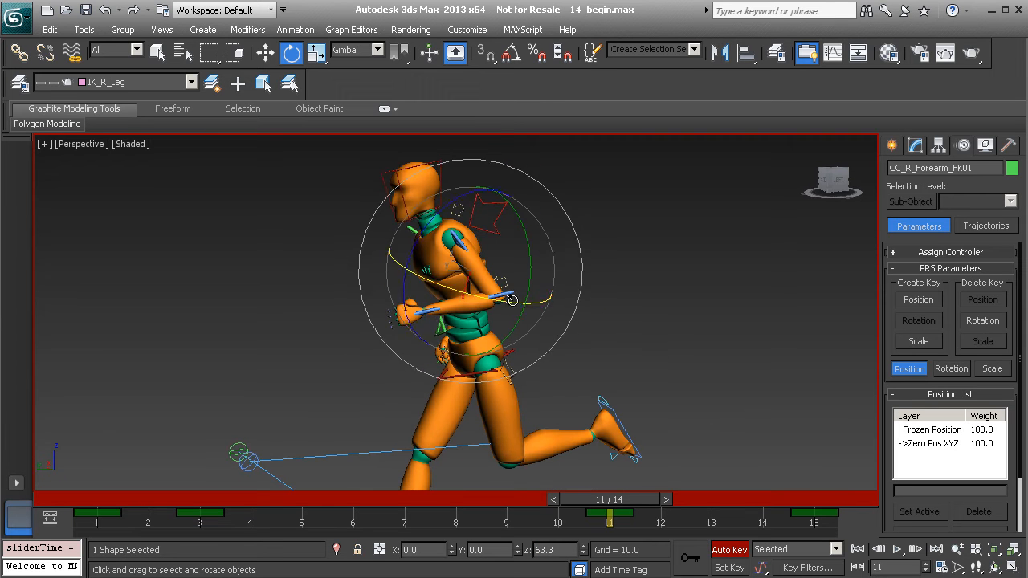
left_click(507, 296)
left_click_drag(189, 497, 252, 498)
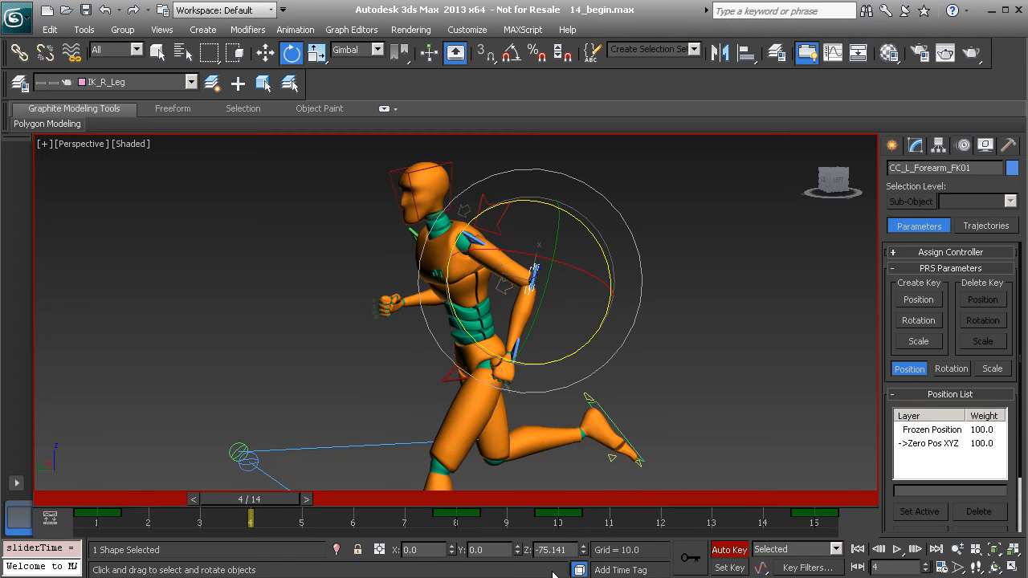
left_click_drag(568, 549, 532, 552)
type("-33.3")
key("Return")
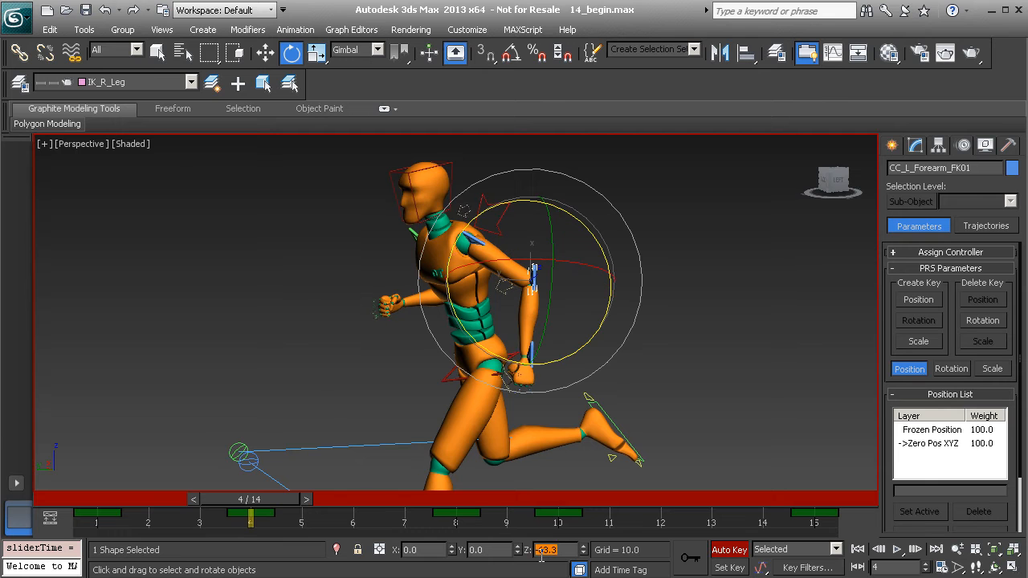
Step: Open the left forearm's animation curves and delete the in-between keys of the Zero Euler X Rotation track
middle_click_drag(554, 434, 502, 334, "alt")
right_click(652, 248)
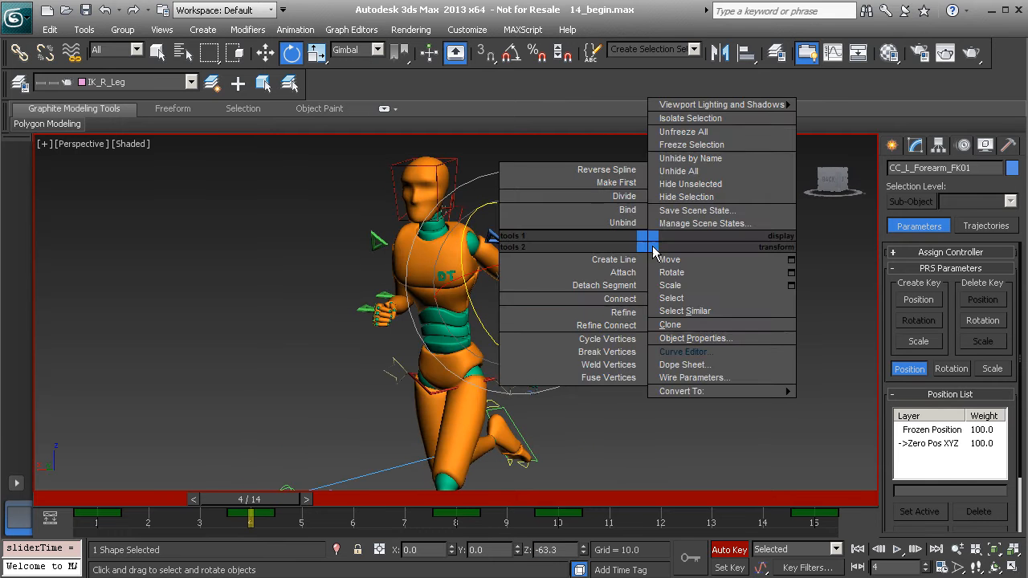
left_click(716, 351)
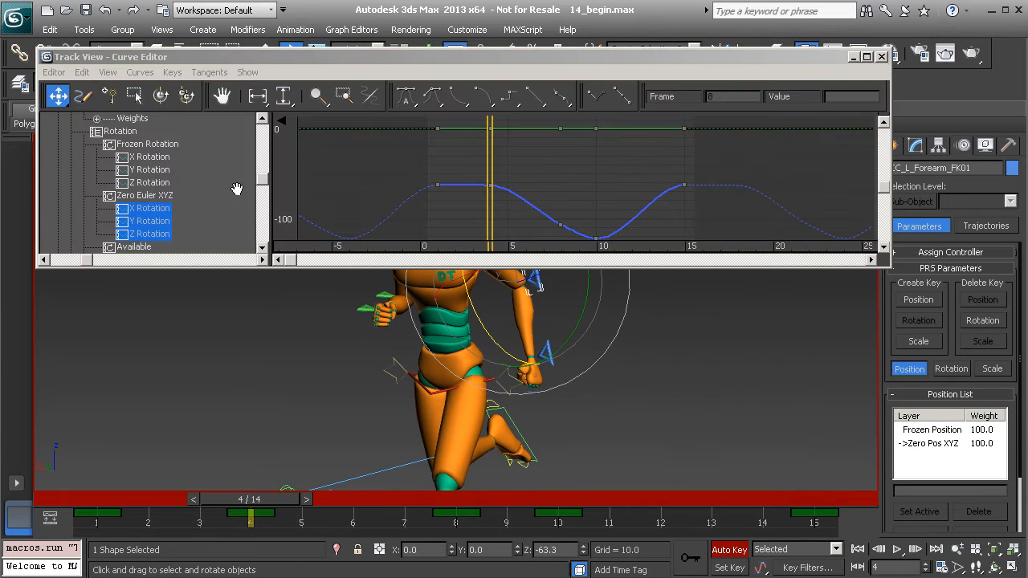
left_click(161, 209)
left_click_drag(459, 154, 649, 213)
key("Delete")
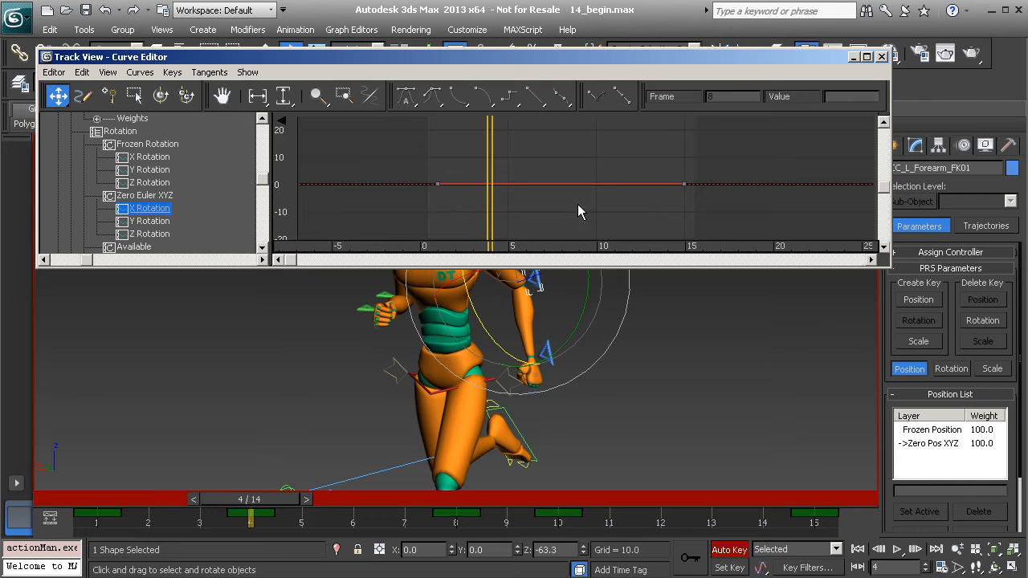
Step: Delete the in-between keys from the left forearm's Zero Euler Y Rotation track
left_click(149, 222)
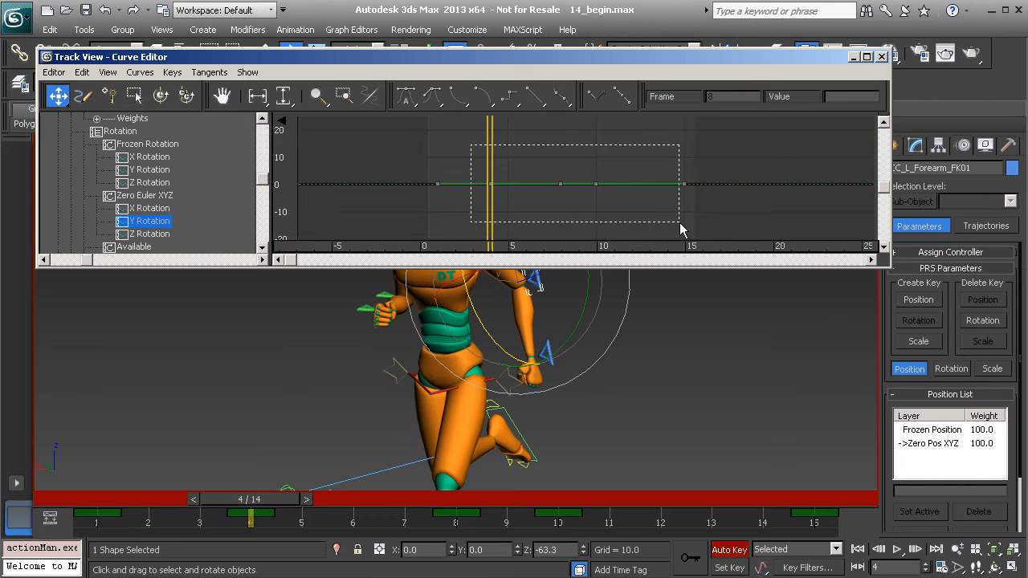
left_click_drag(678, 222, 649, 219)
key("Delete")
Step: Delete the frame 8 key from the left forearm's Zero Euler Z Rotation curve
left_click(145, 233)
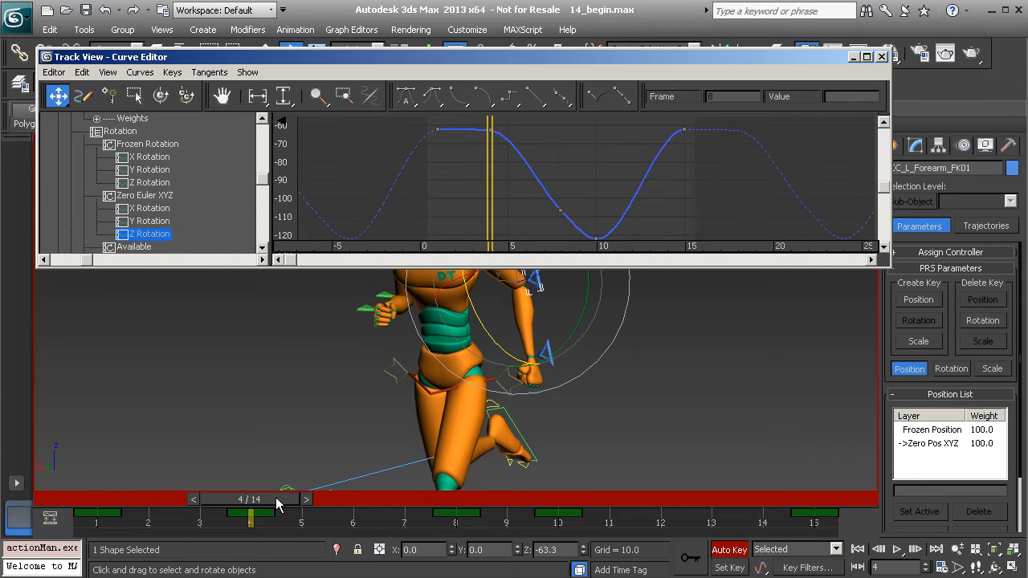
left_click_drag(275, 498, 482, 503)
key("e")
left_click_drag(490, 176, 573, 220)
key("Delete")
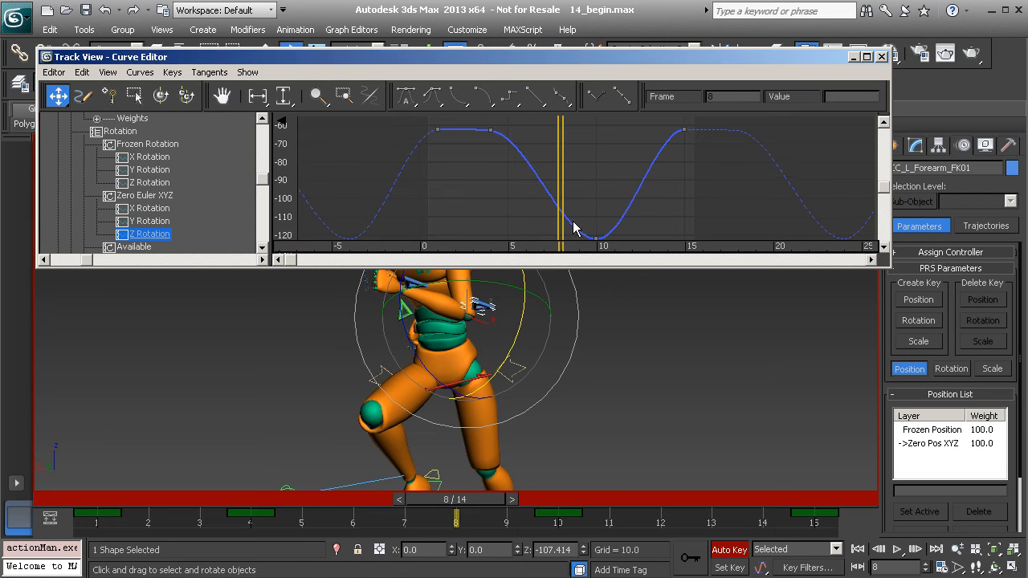
Step: Set smooth tangents on the first and last keys of the left forearm's Zero Euler Z Rotation curve
mouse_move(455, 498)
left_mouse_down()
mouse_move(271, 493)
mouse_move(610, 499)
mouse_move(90, 465)
left_mouse_up()
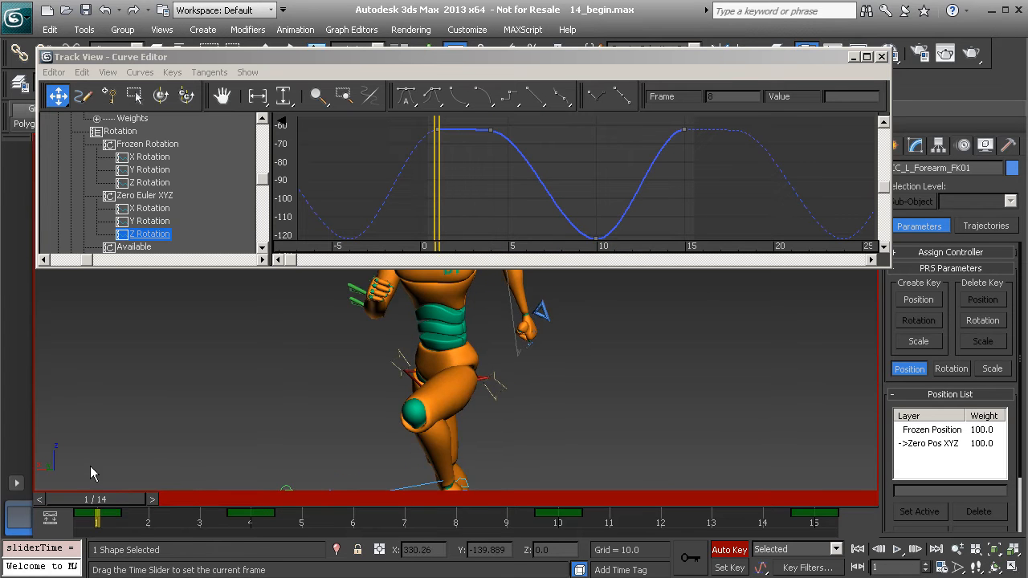
key("e")
scroll(551, 195, "down", 3)
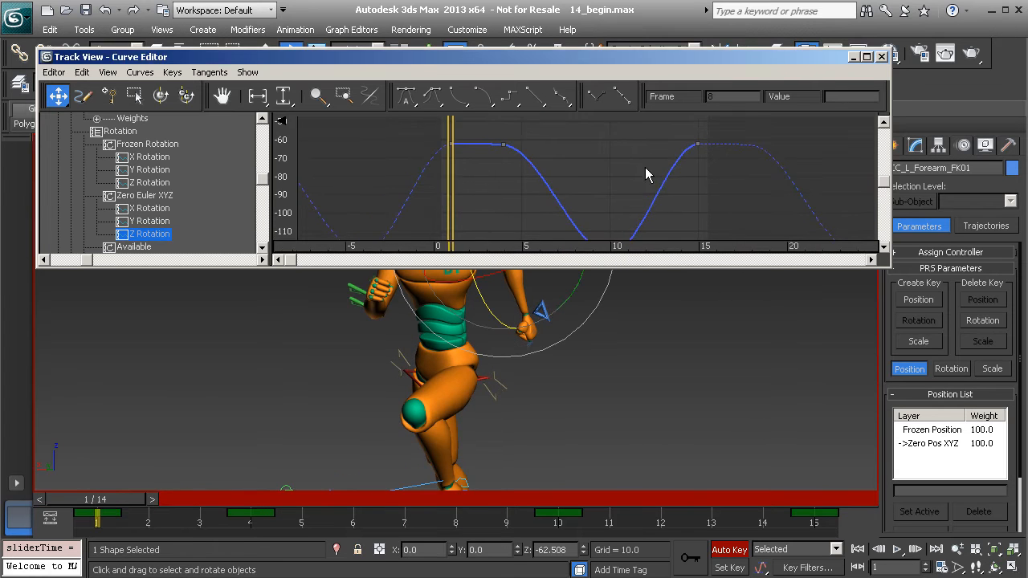
scroll(551, 196, "up", 1)
left_click_drag(528, 185, 487, 130)
left_click_drag(667, 161, 650, 137, "ctrl")
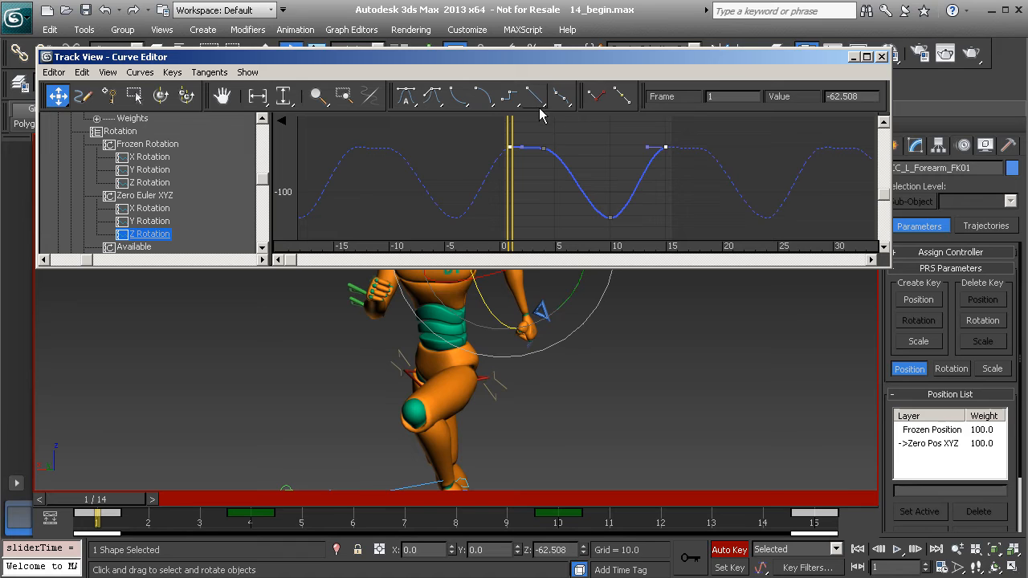
left_click(561, 96)
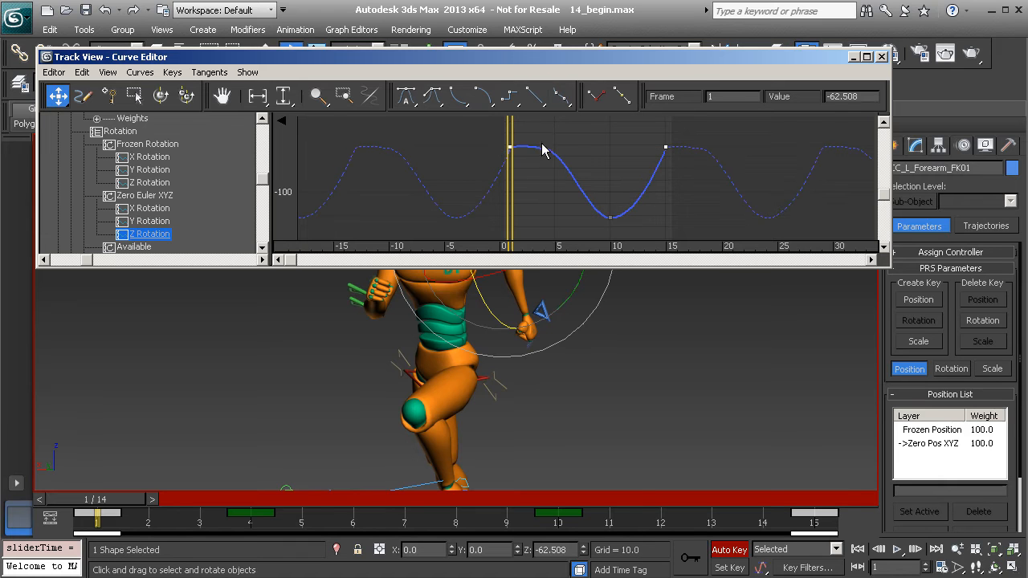
Step: Lower the left forearm's first and last Z Rotation keys to about -85.7 and give them spline tangents
left_click_drag(511, 149, 508, 175)
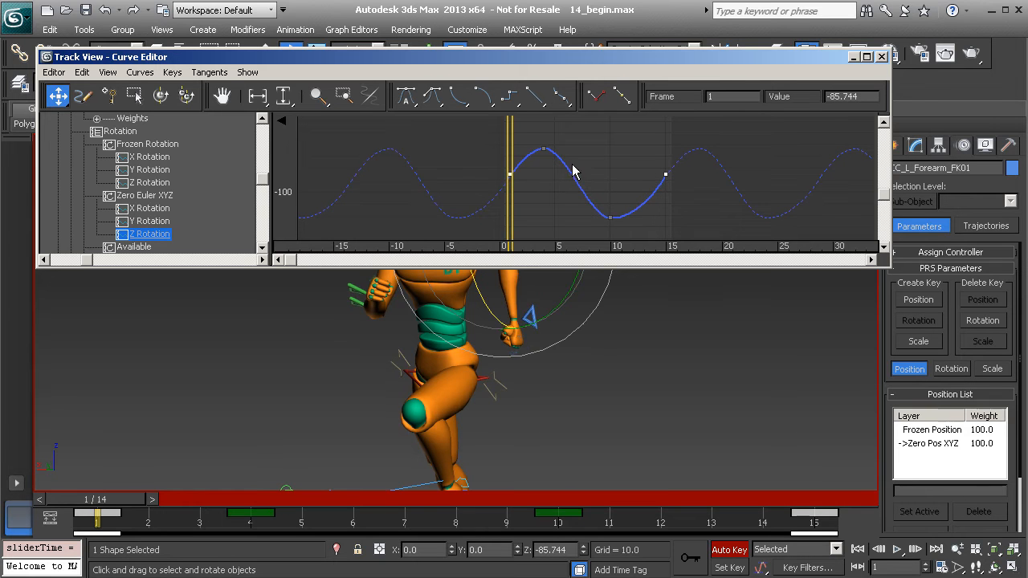
left_click(432, 97)
left_click(560, 190)
middle_click_drag(745, 188, 486, 179)
middle_click_drag(627, 199, 533, 197)
middle_click_drag(401, 192, 551, 188)
middle_click_drag(361, 181, 629, 175)
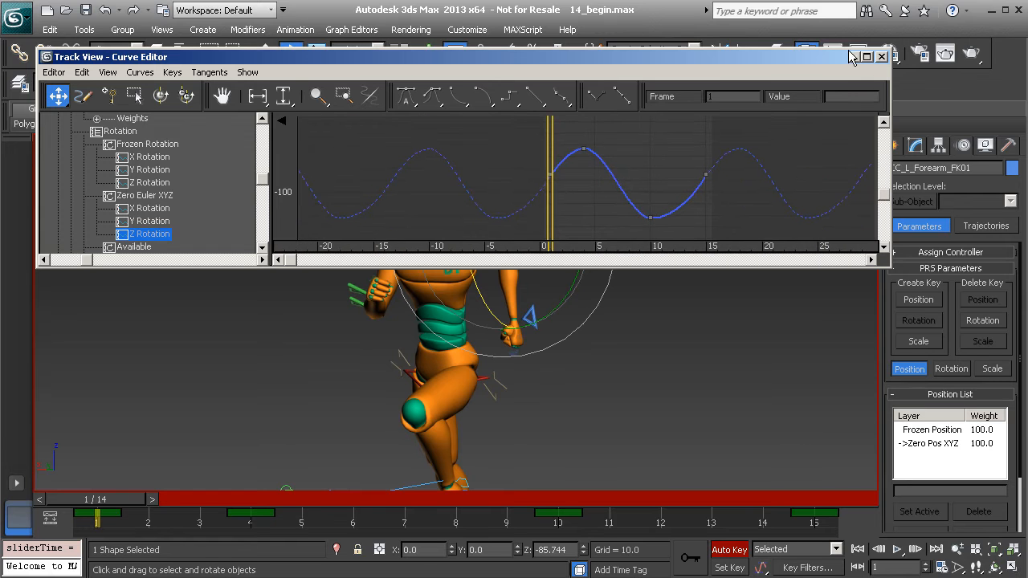
Step: Close the curve editor and play the run cycle to check the left forearm's swing
left_click(881, 56)
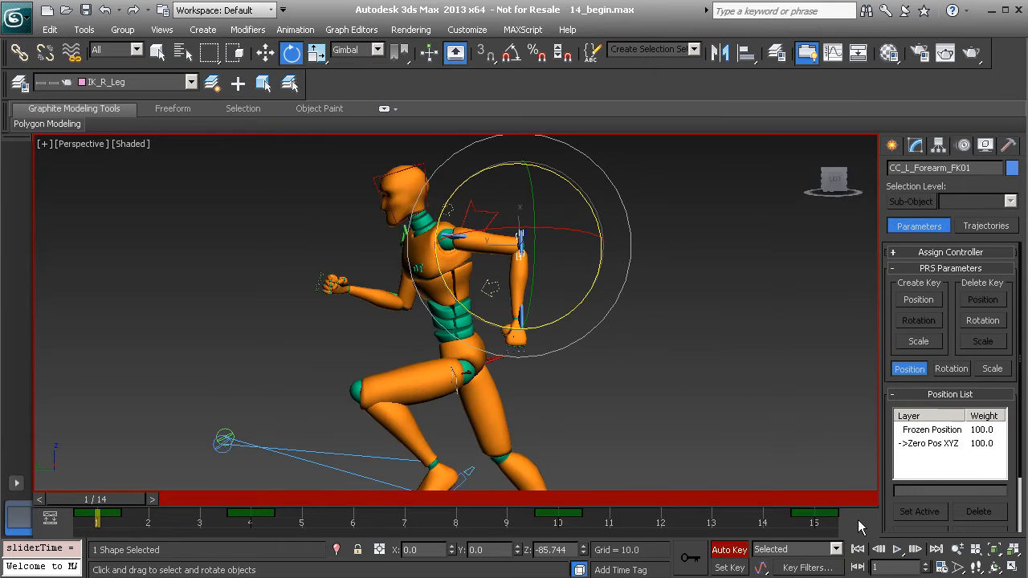
left_click(897, 549)
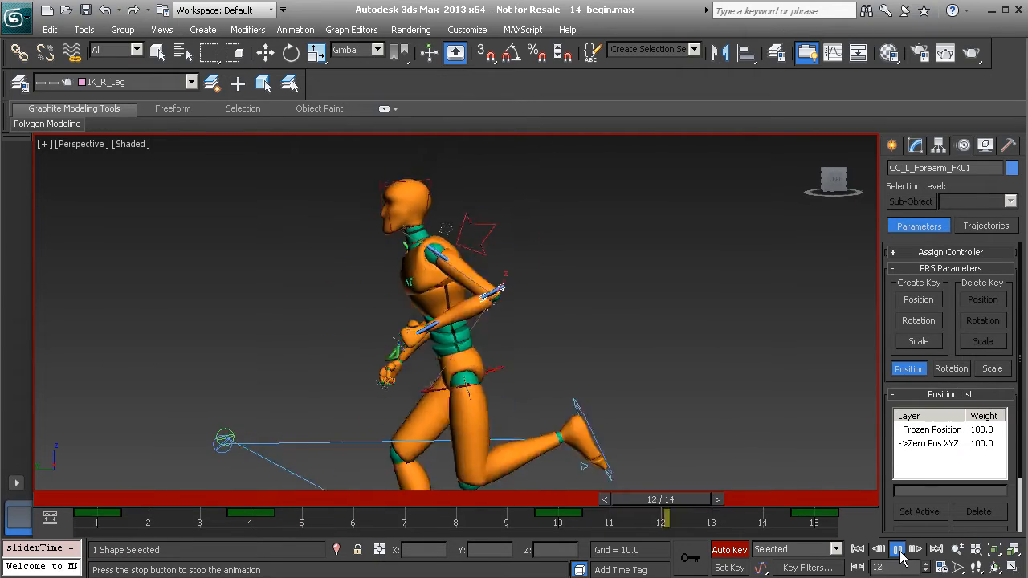
left_click(896, 549)
Step: Rotate the right wrist control to about 7.8 degrees on Z at frame 4
key("e")
middle_click_drag(350, 316, 658, 329, "alt")
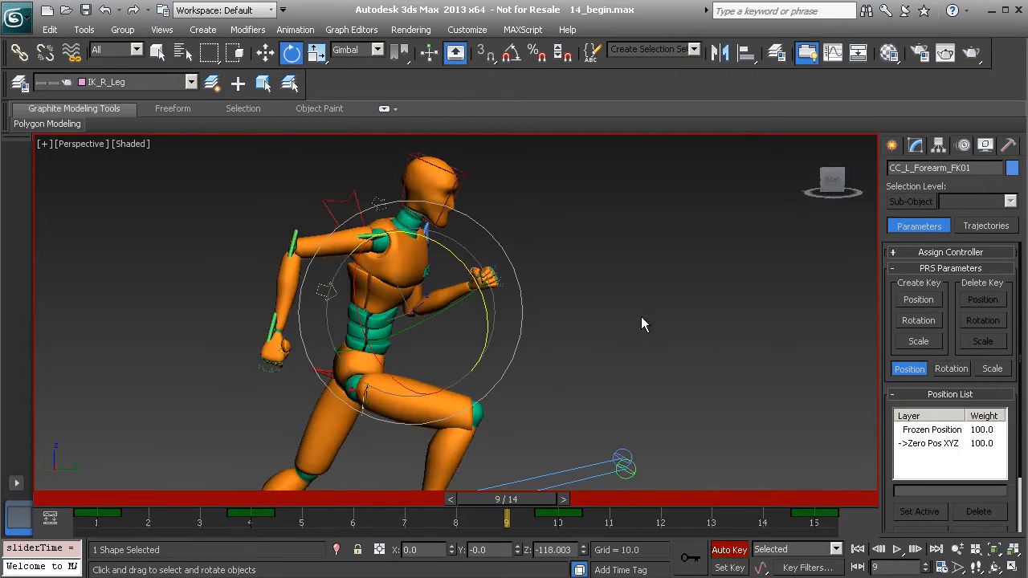
left_click(642, 294)
left_click(269, 331)
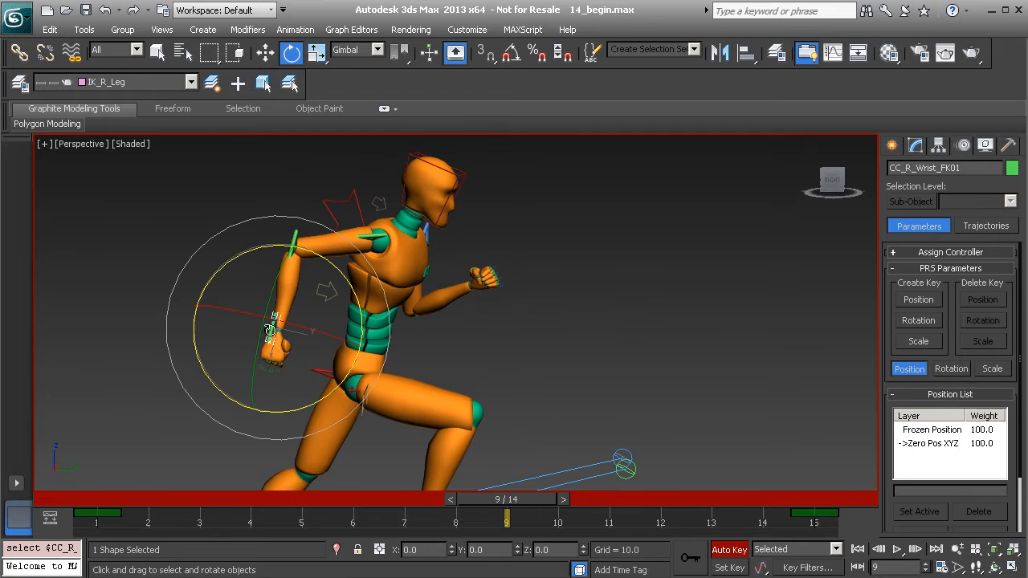
left_click(267, 498)
mouse_move(269, 499)
left_mouse_down()
mouse_move(146, 500)
mouse_move(248, 500)
left_mouse_up()
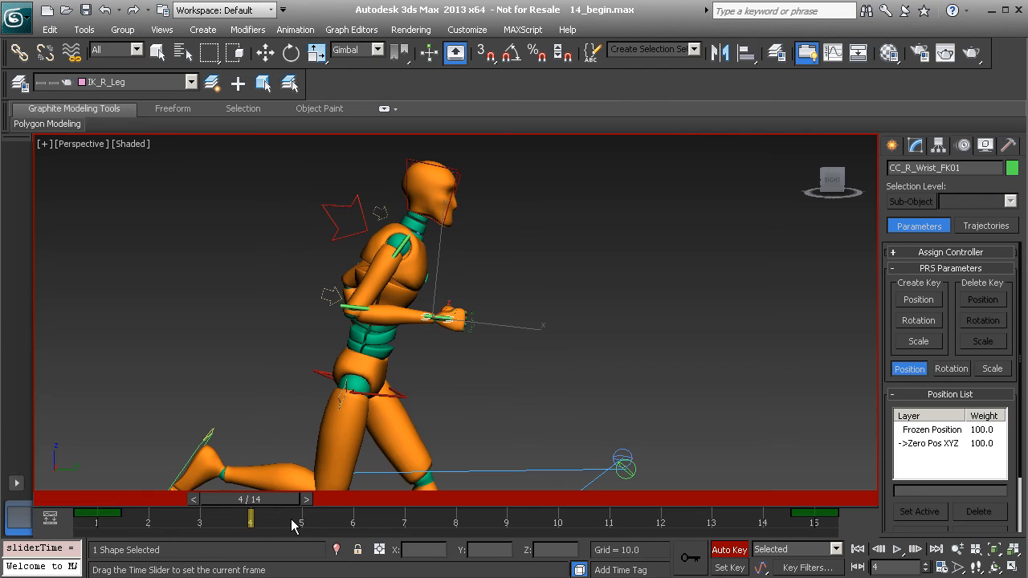
key("e")
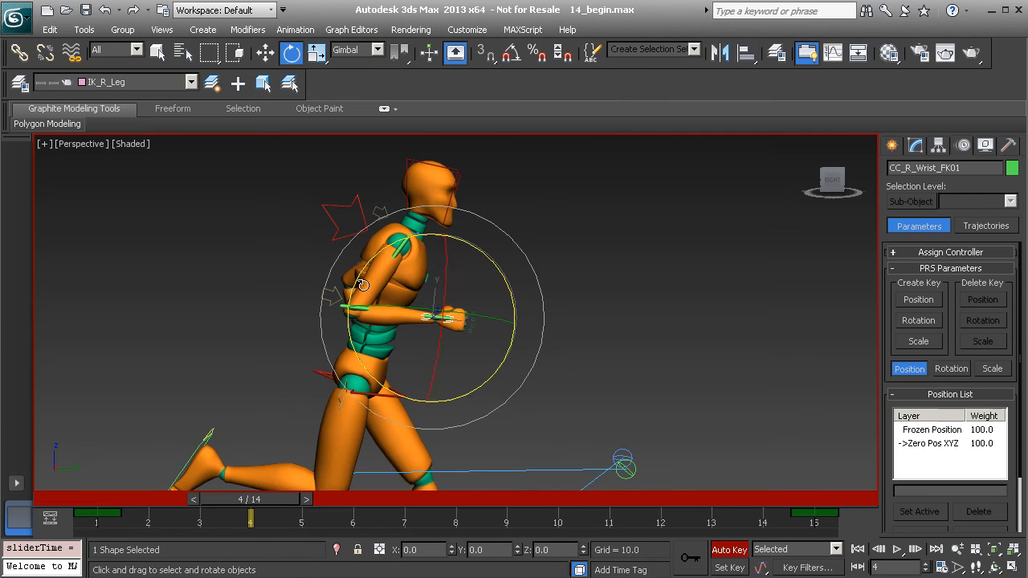
left_click_drag(488, 380, 495, 368)
Step: Rotate the right wrist control to about -7.9 degrees on Z at frame 12
left_click_drag(249, 499, 672, 549)
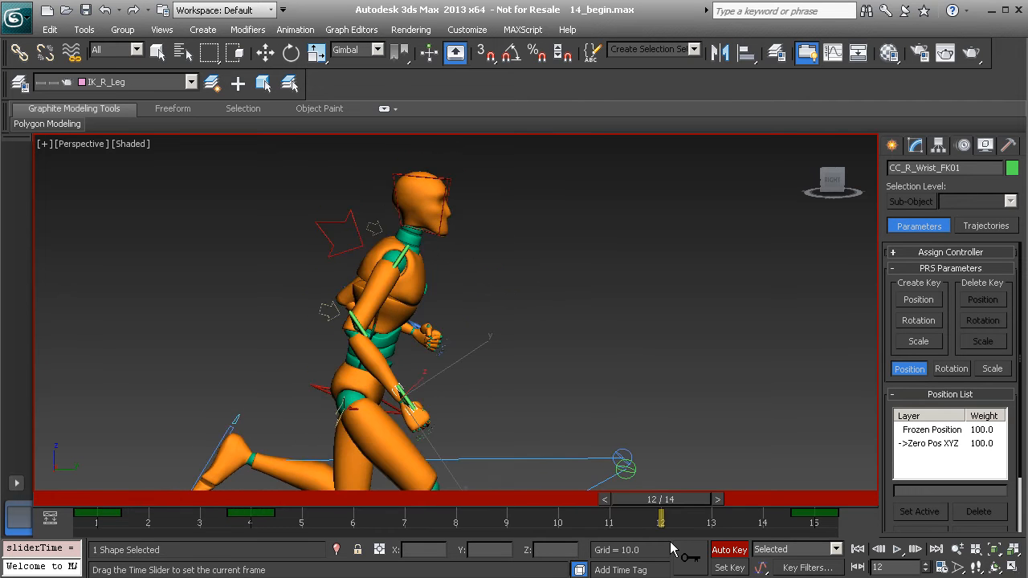
key("e")
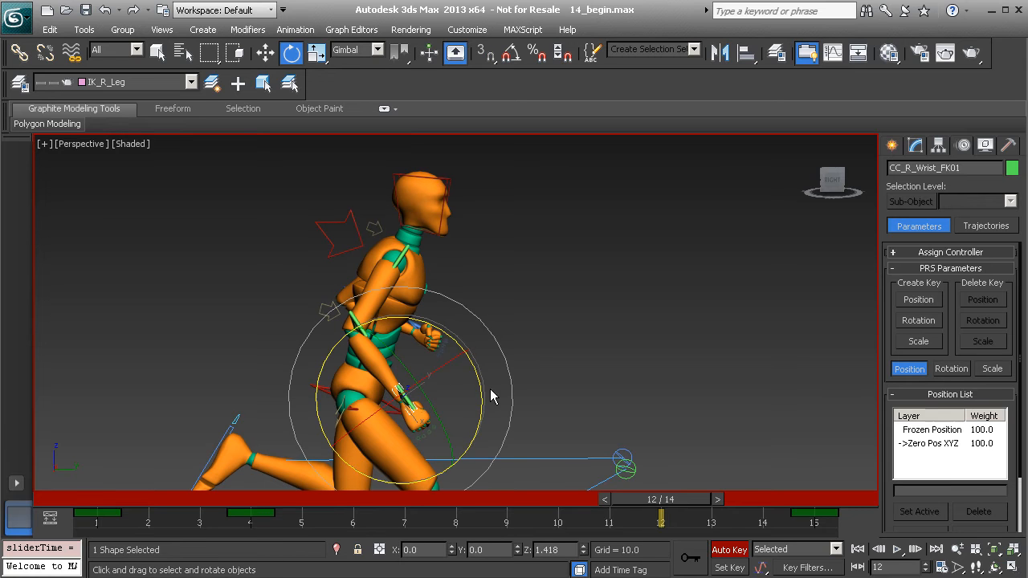
left_click_drag(482, 387, 484, 405)
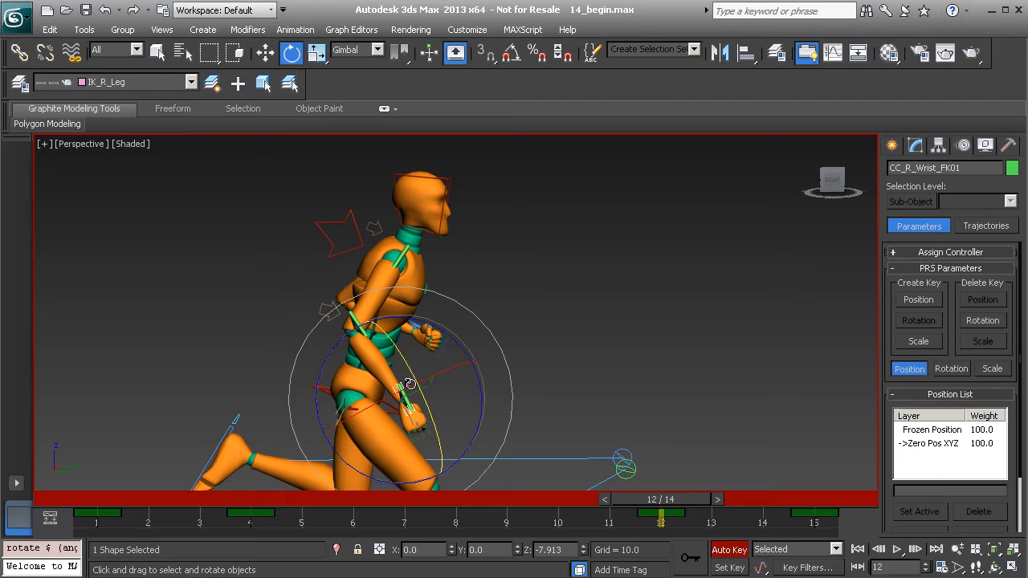
Step: Open the right wrist's animation curves and delete the in-between keys from its Zero Euler X and Y Rotation tracks
right_click(570, 314)
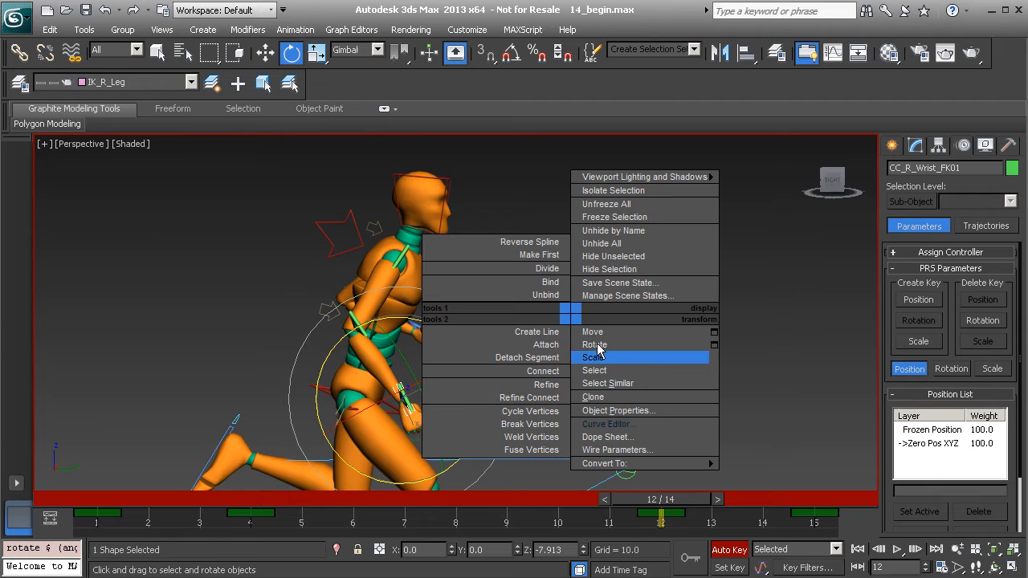
left_click(653, 423)
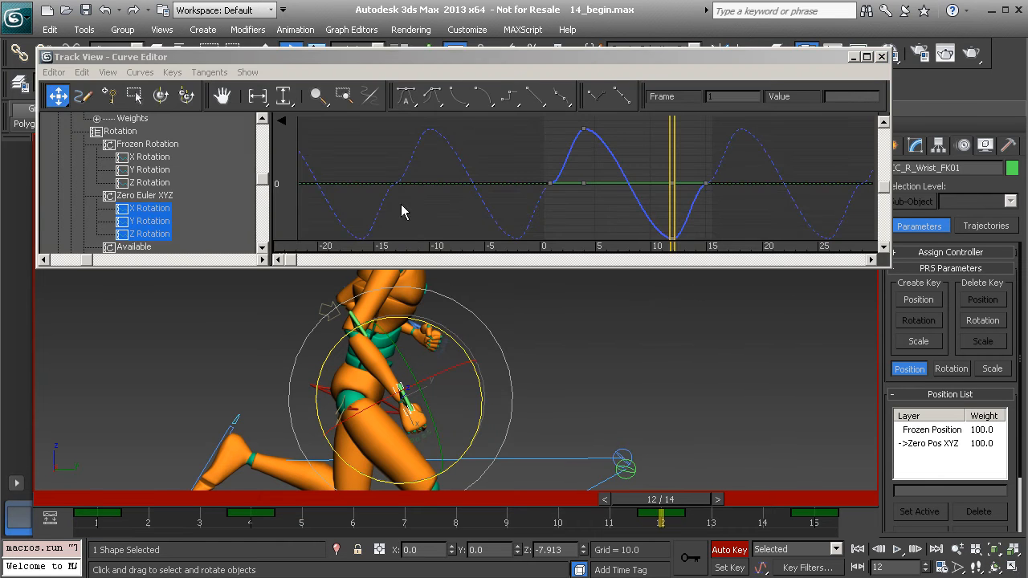
left_click(160, 211)
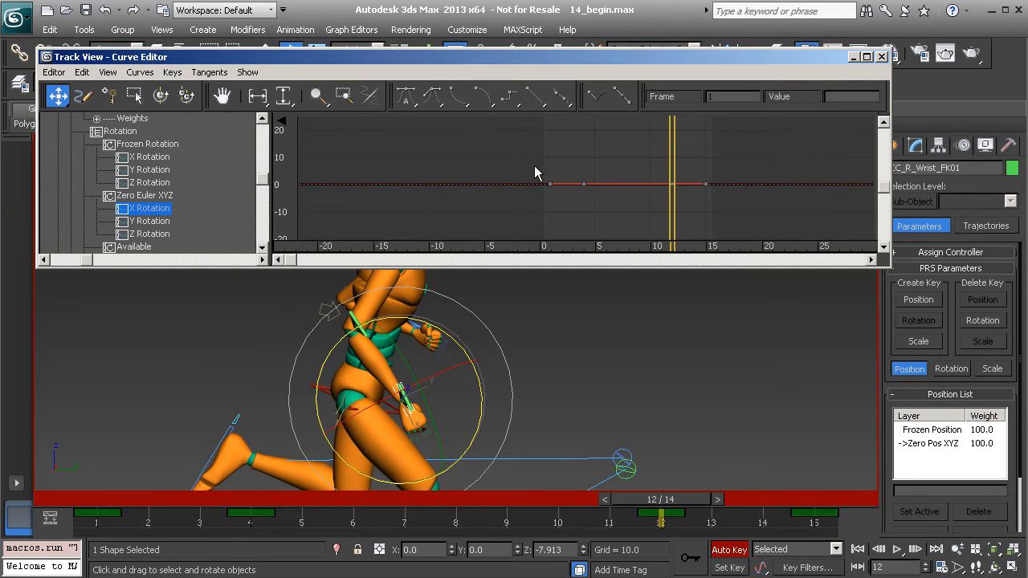
left_click_drag(567, 143, 685, 209)
key("Delete")
left_click(160, 222)
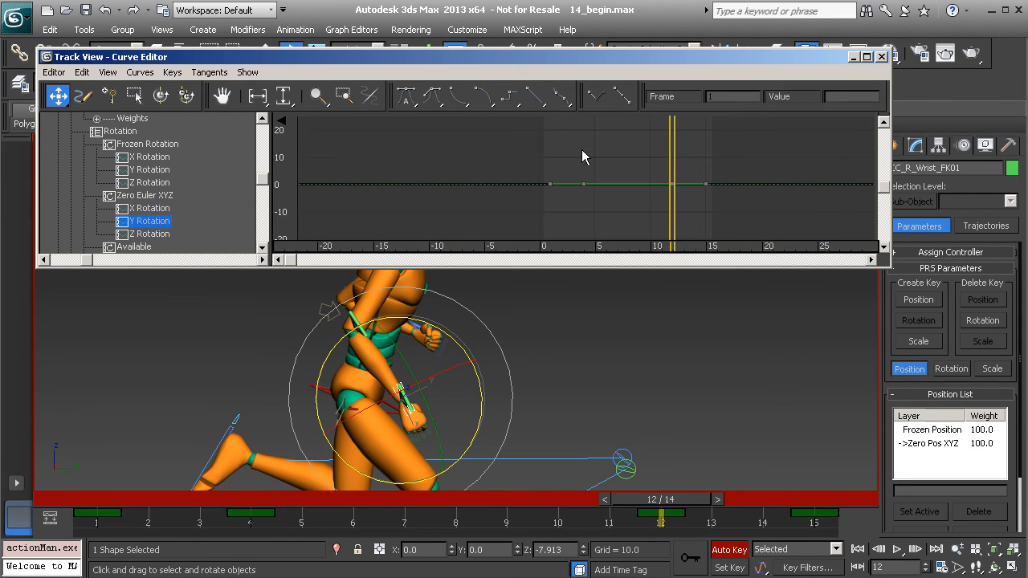
left_click_drag(663, 197, 690, 202)
key("Delete")
Step: Smooth the first and last keys of the right wrist's Zero Euler Z Rotation curve and convert their tangents to spline
left_click(163, 233)
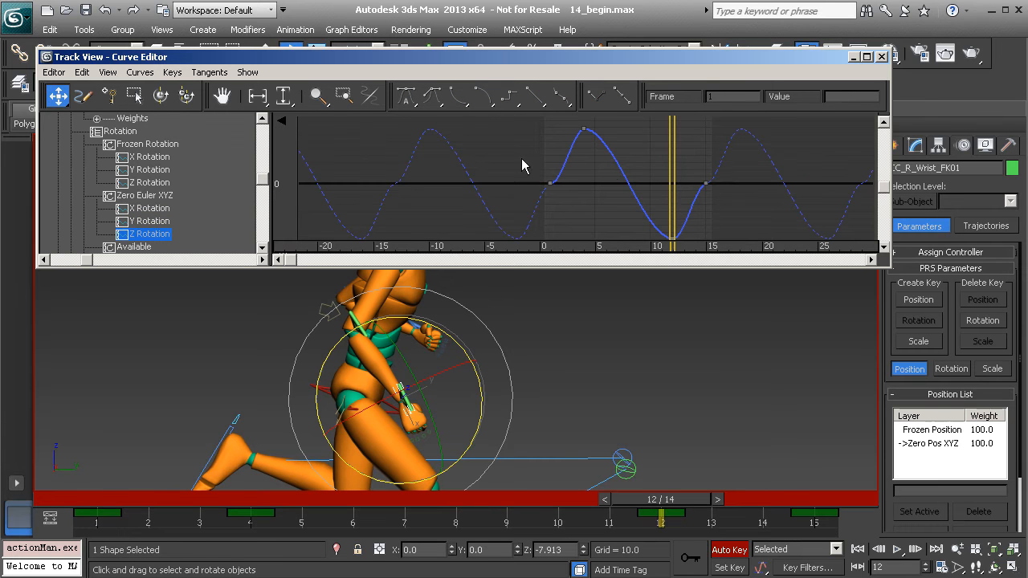
left_click_drag(745, 212, 754, 204)
middle_click_drag(754, 204, 666, 190)
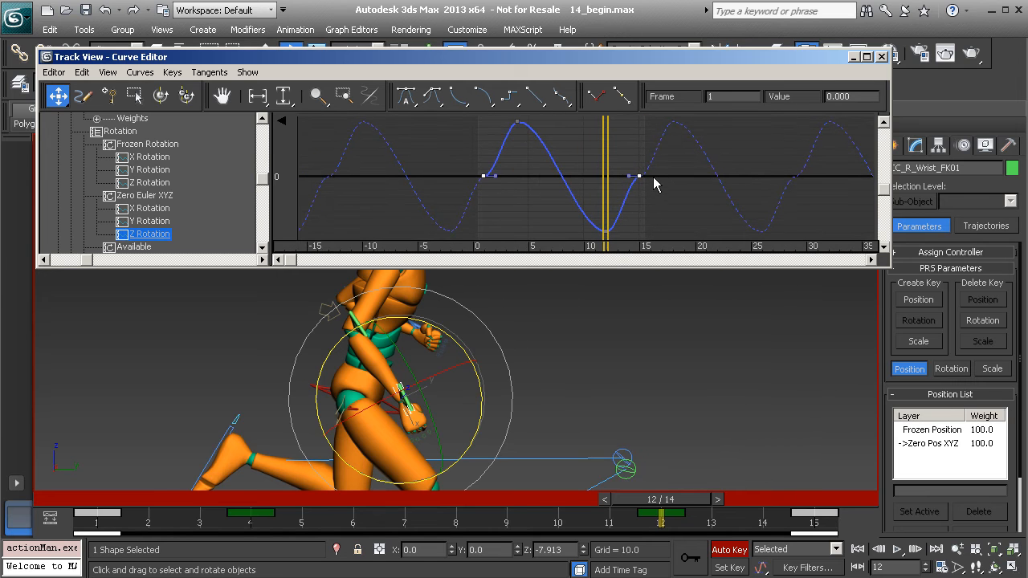
left_click(560, 98)
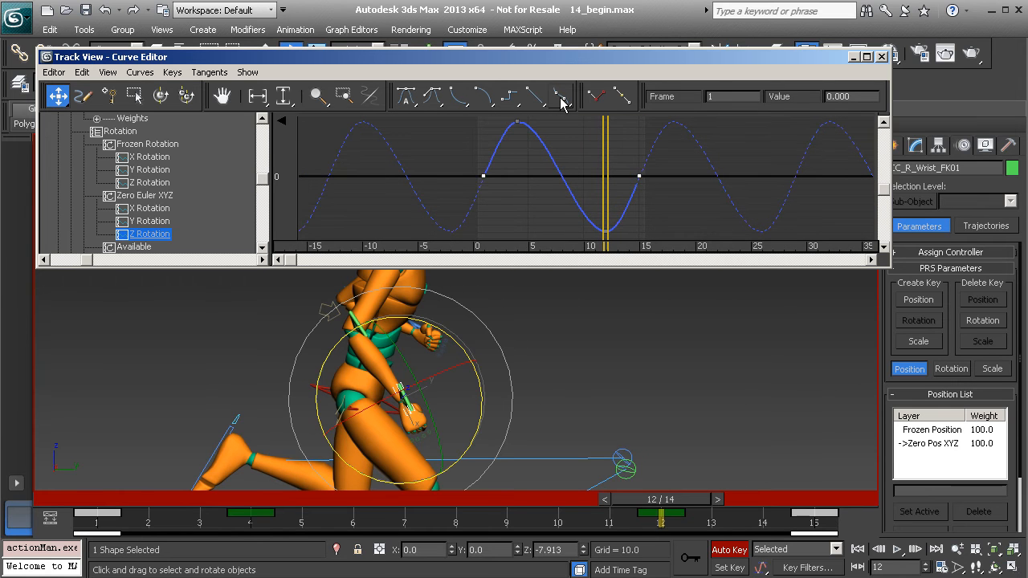
left_click(432, 96)
left_click(546, 191)
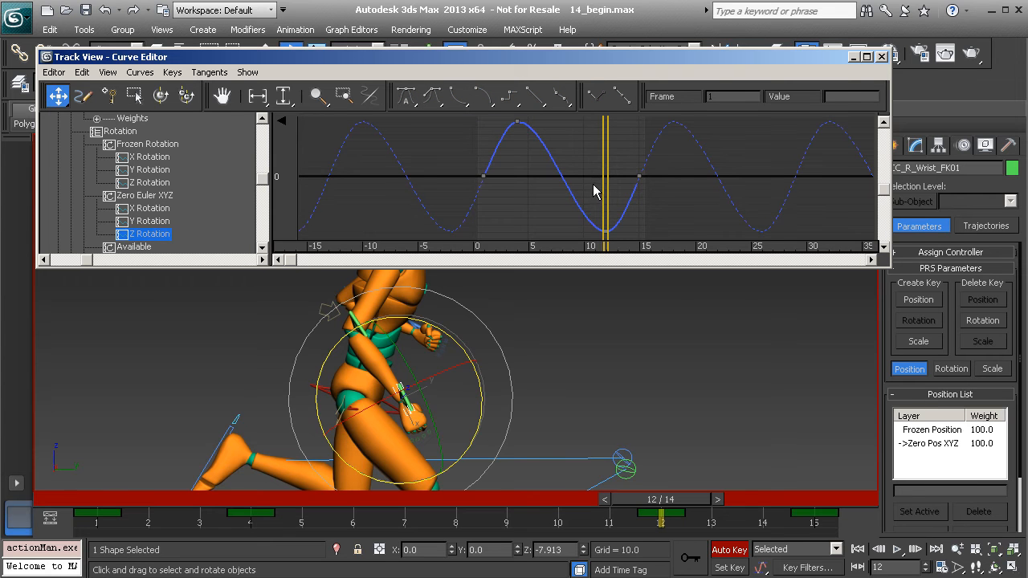
Step: Copy the right wrist's frame 4 Z rotation and apply it negated to the left wrist control as -7.767 at frame 11
left_click_drag(361, 504, 245, 492)
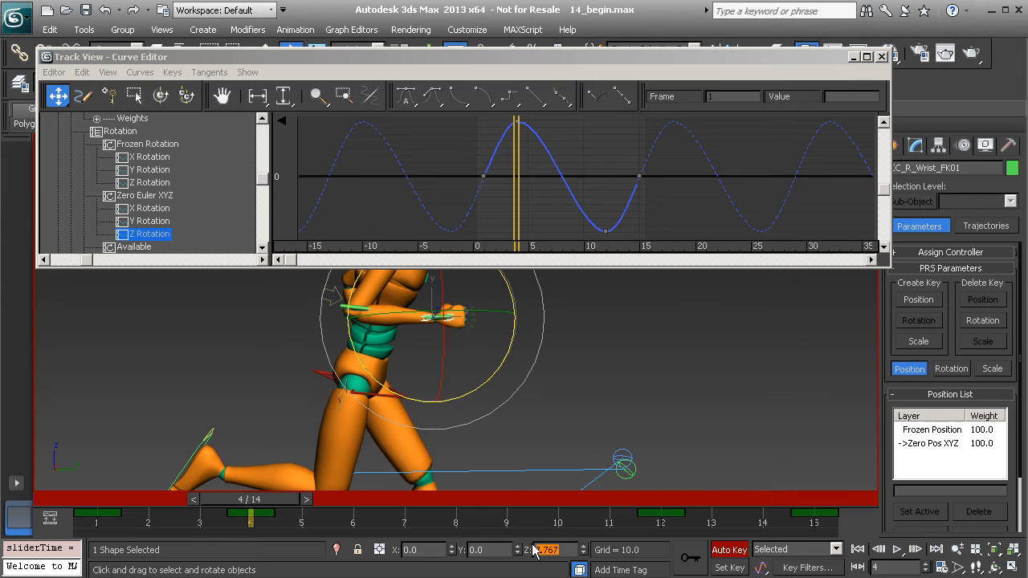
middle_click_drag(621, 383, 514, 379, "alt")
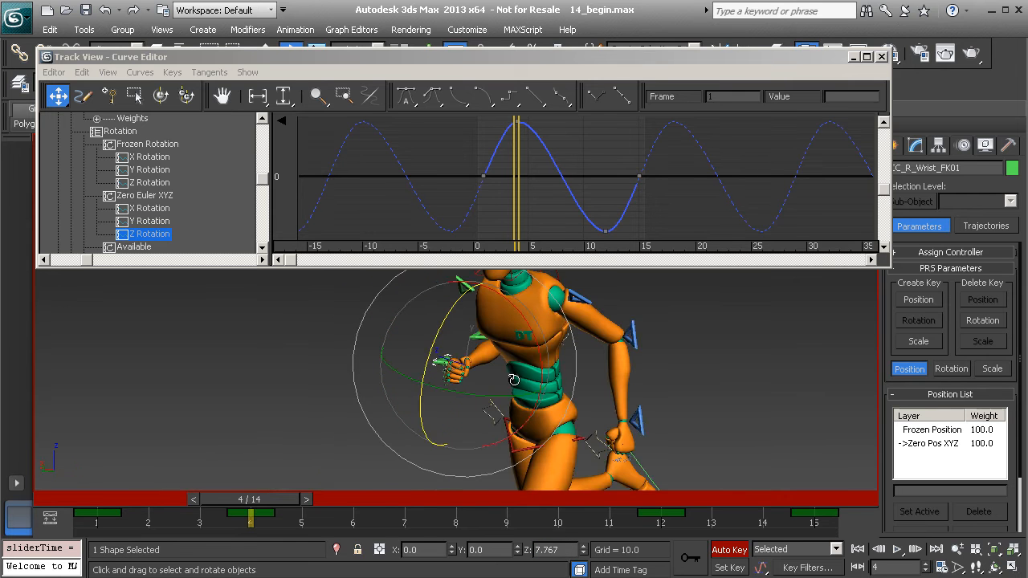
left_click(637, 419)
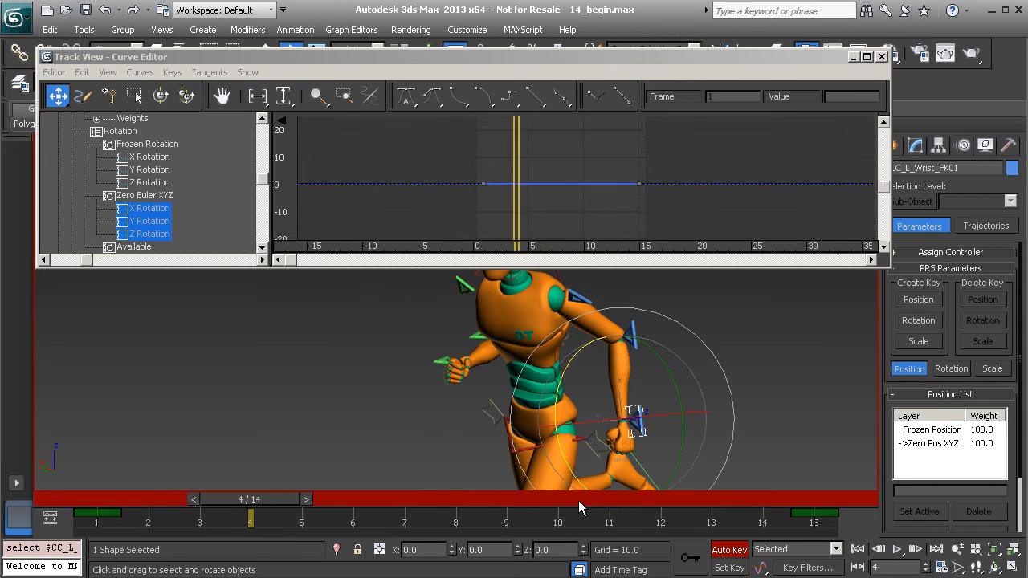
left_click(608, 499)
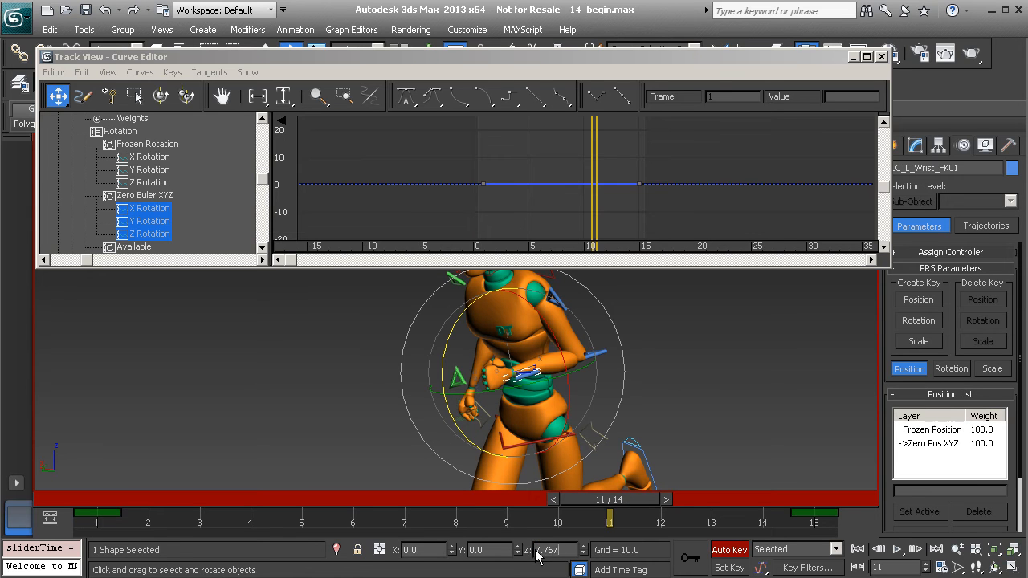
left_click_drag(514, 374, 531, 367)
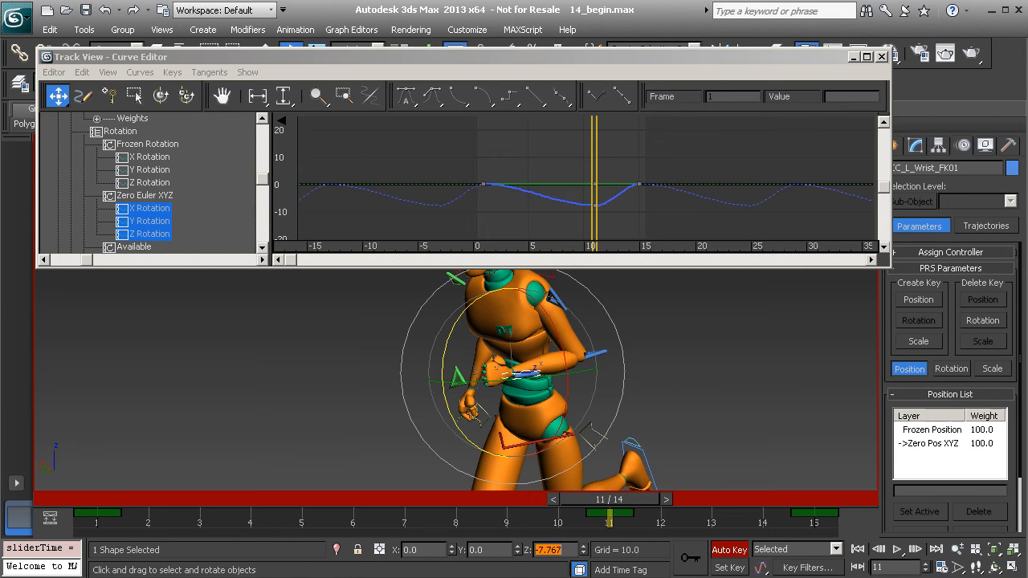
Step: Copy the right wrist's frame 12 Z rotation and apply it with inverted sign to the left wrist control as 7.913 at frame 5
middle_click_drag(482, 373, 452, 398, "alt")
left_click(323, 429)
left_click(323, 430)
left_click_drag(631, 507, 675, 506)
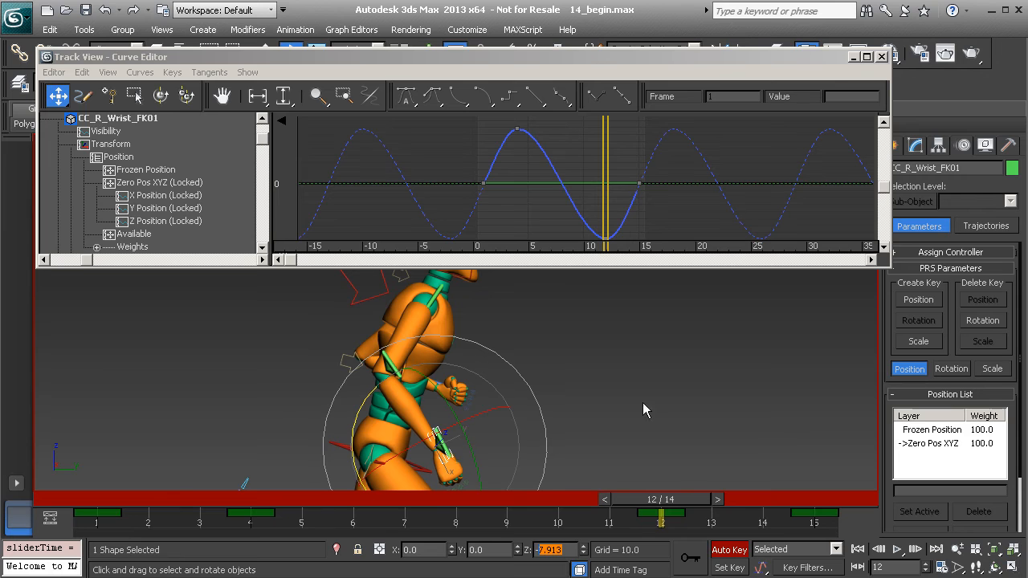
middle_click_drag(689, 373, 503, 386, "alt")
left_click(480, 400)
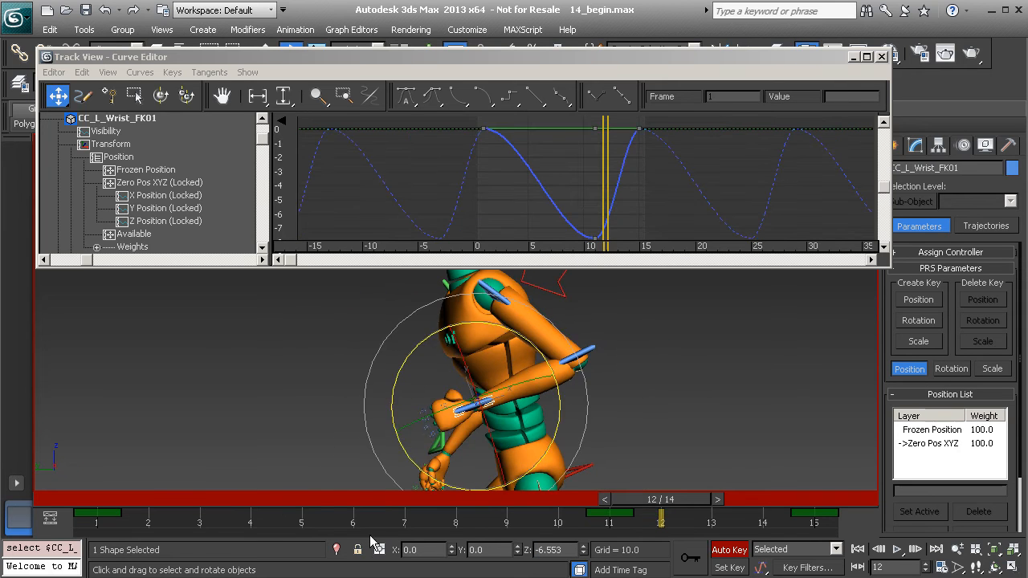
left_click(303, 504)
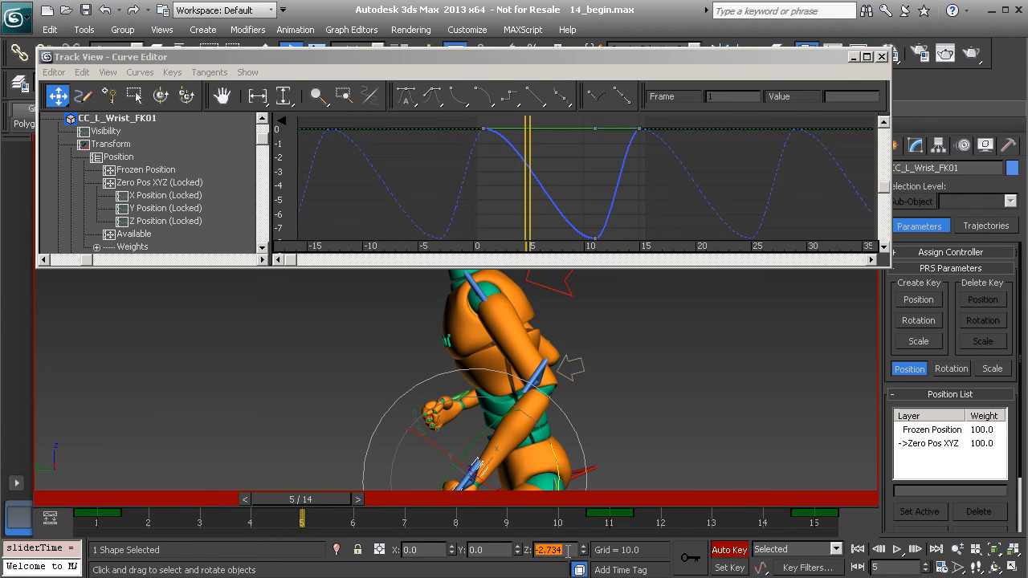
left_click(564, 550)
type("-7.913")
key("Return")
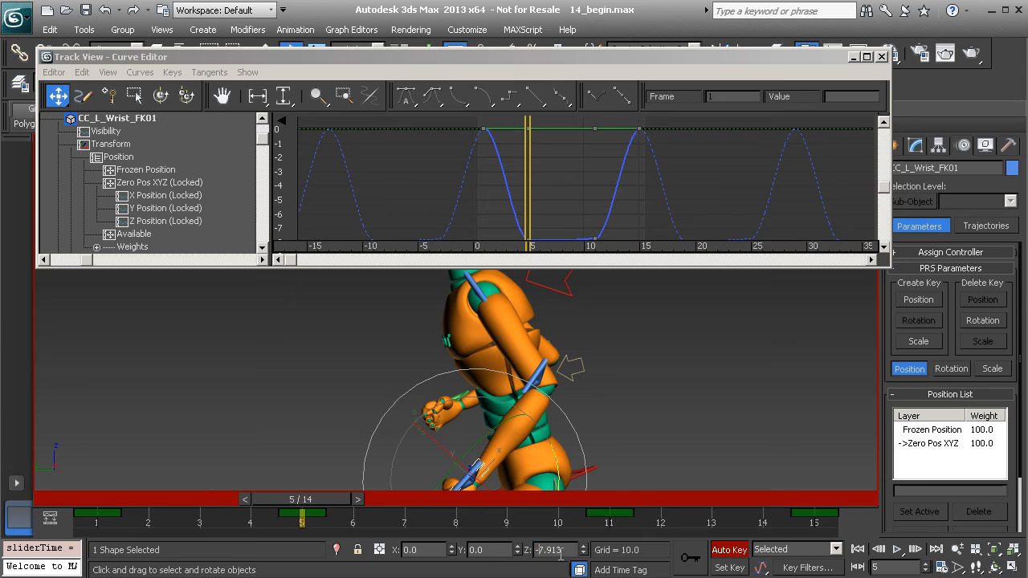
key("Return")
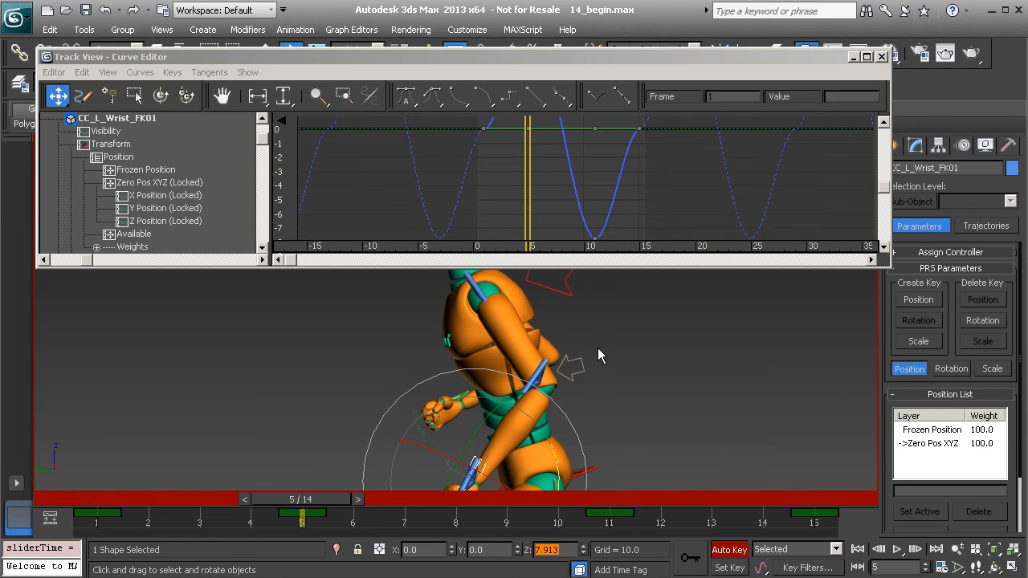
Step: Delete the in-between keys from the left wrist's Zero Euler X Rotation and Y Rotation tracks
middle_click_drag(597, 350, 620, 363)
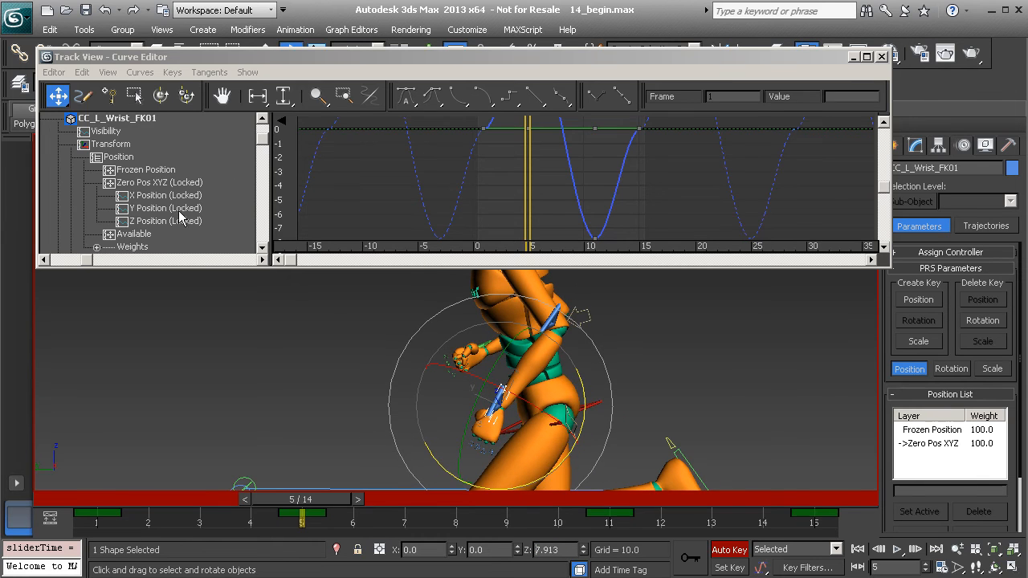
scroll(182, 218, "down", 5)
left_click(144, 171)
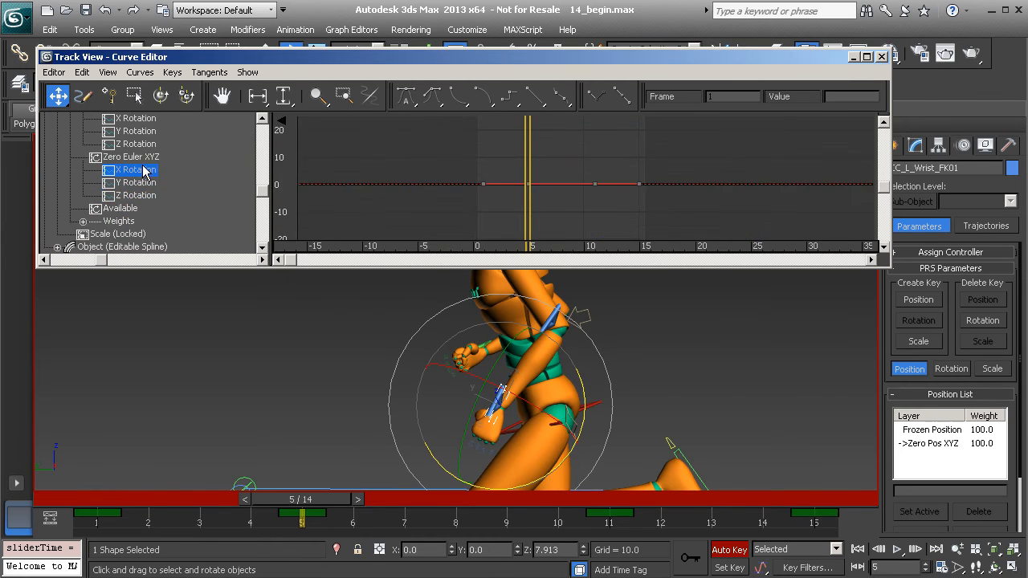
left_click_drag(565, 194, 607, 208)
key("Delete")
left_click(134, 184)
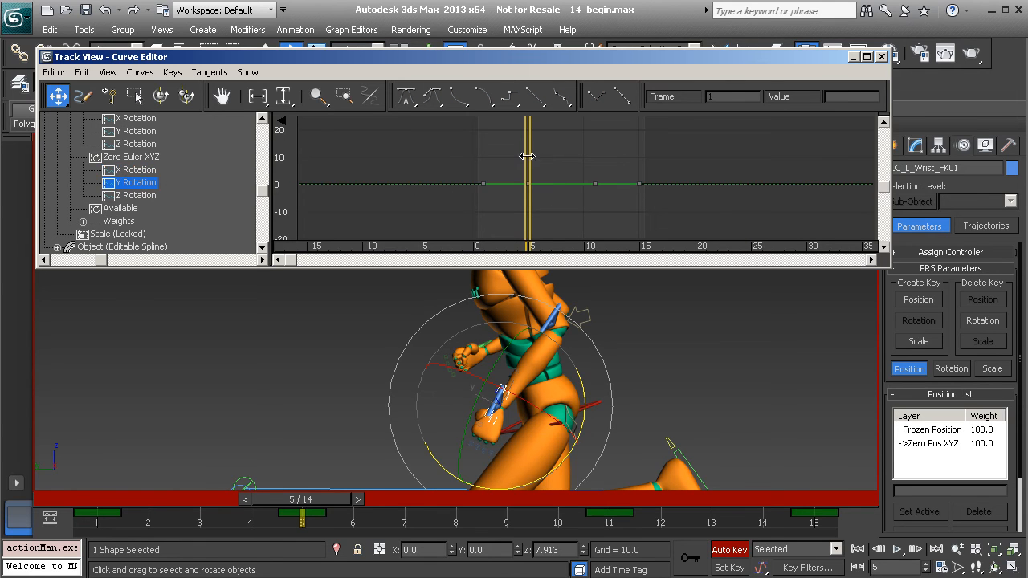
left_click_drag(616, 212, 621, 212)
key("Delete")
Step: Smooth the first and last keys of the left wrist's Zero Euler Z Rotation curve, convert their tangents to spline, and close the Curve Editor
left_click(137, 195)
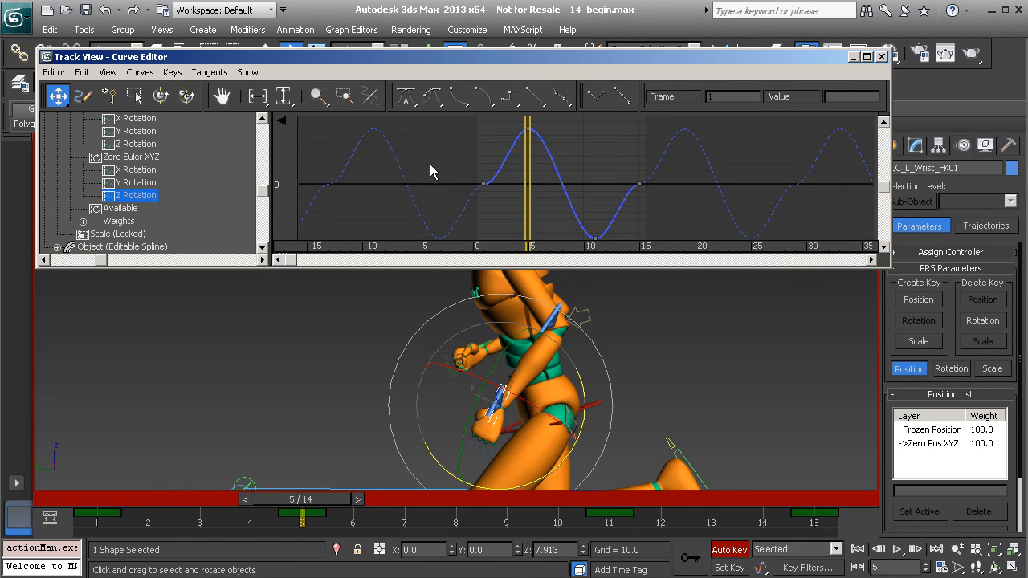
left_click_drag(690, 203, 692, 203)
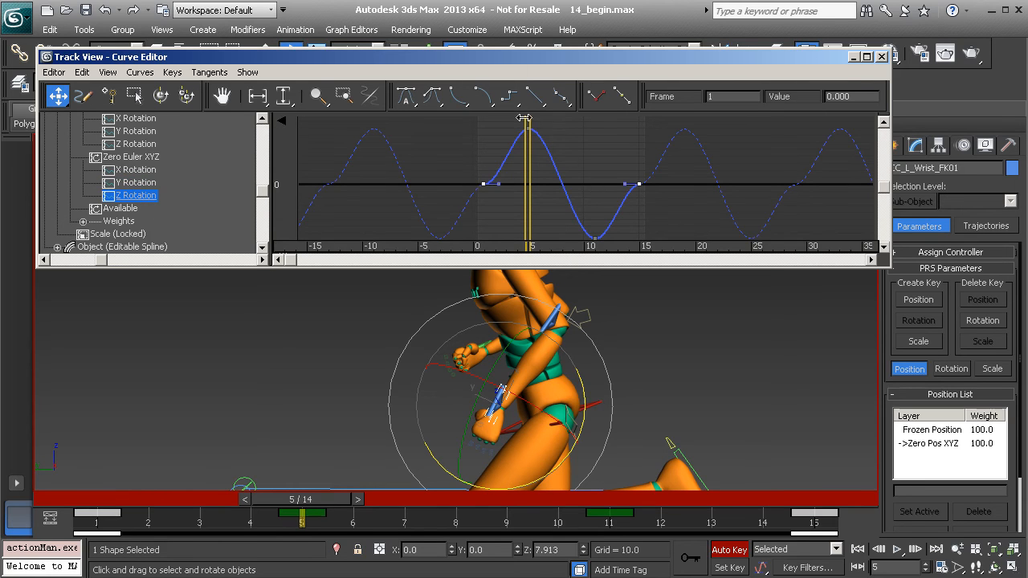
left_click(562, 101)
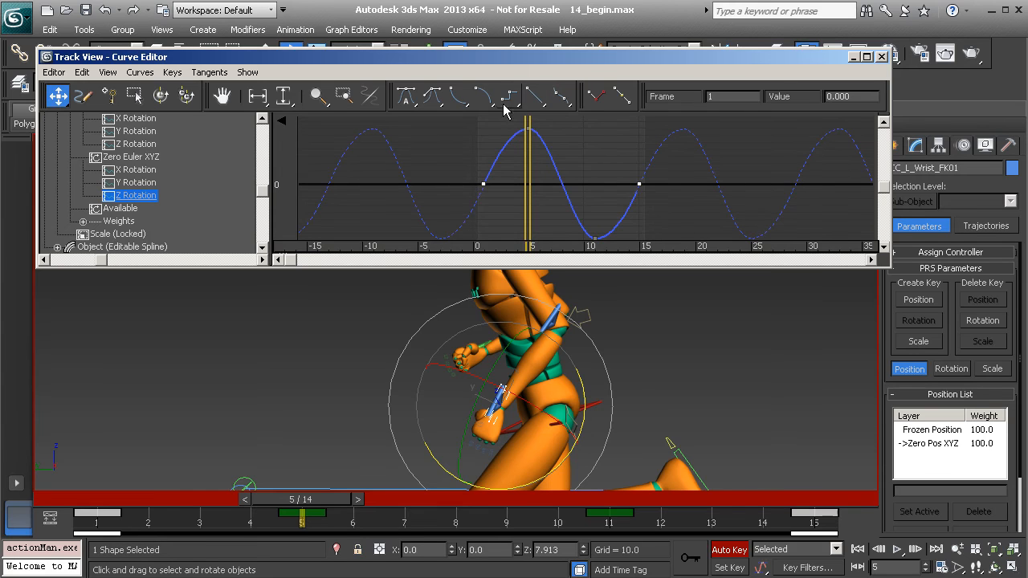
left_click(438, 98)
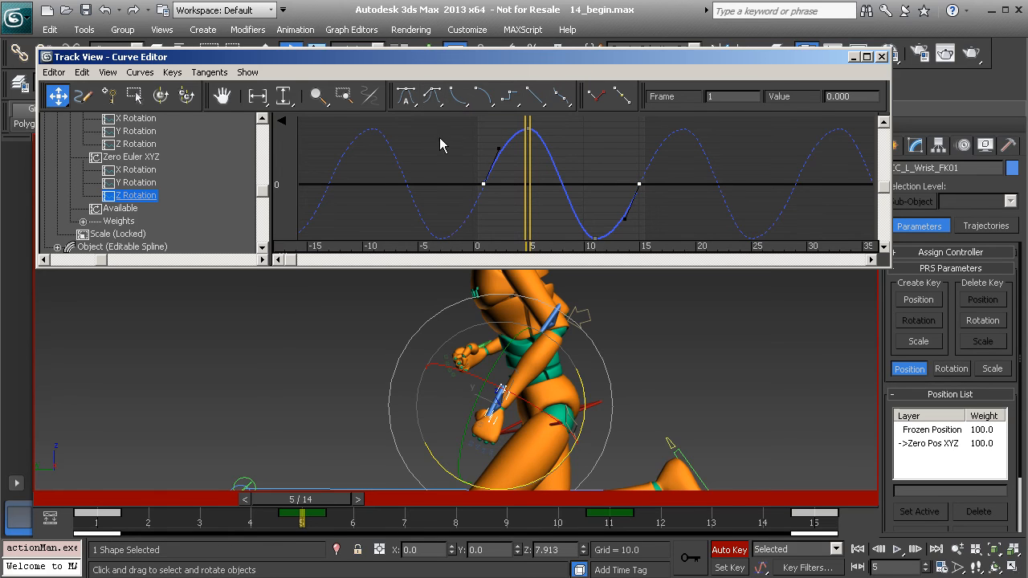
left_click(881, 58)
left_click(714, 219)
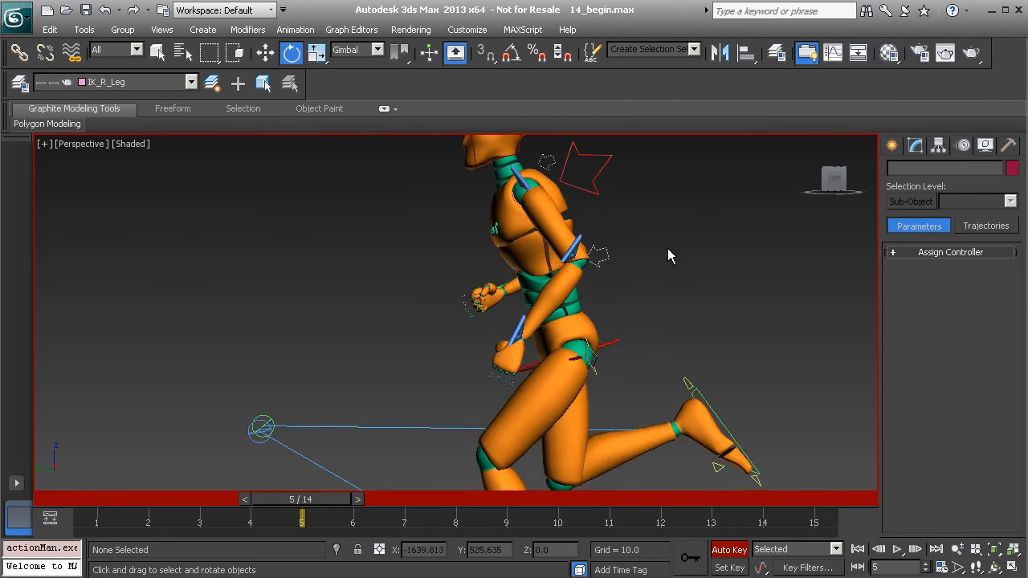
Step: Play the run cycle and examine the arm and wrist swing from the front, back and both sides
left_click(896, 551)
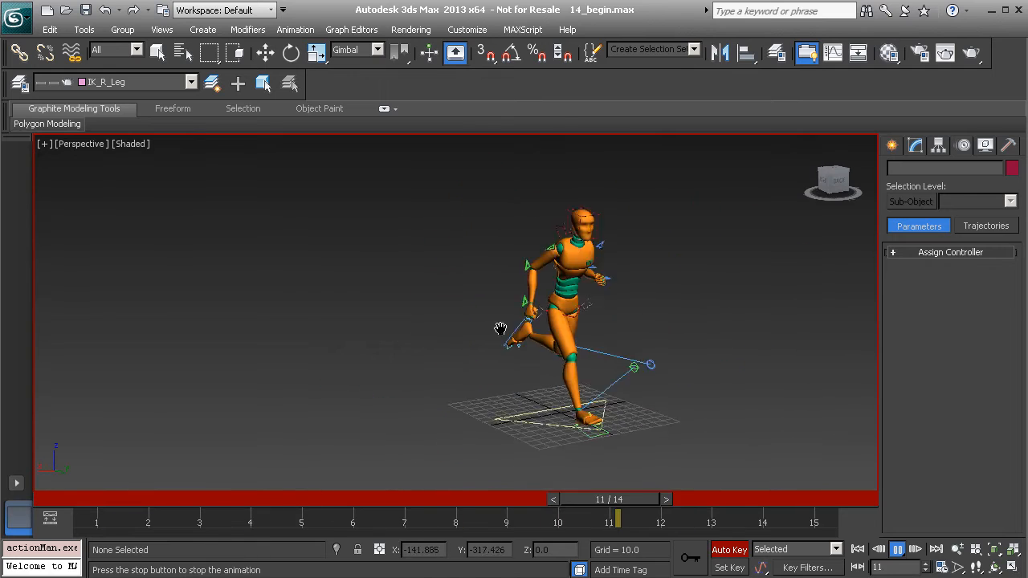
middle_click_drag(451, 323, 550, 268, "alt")
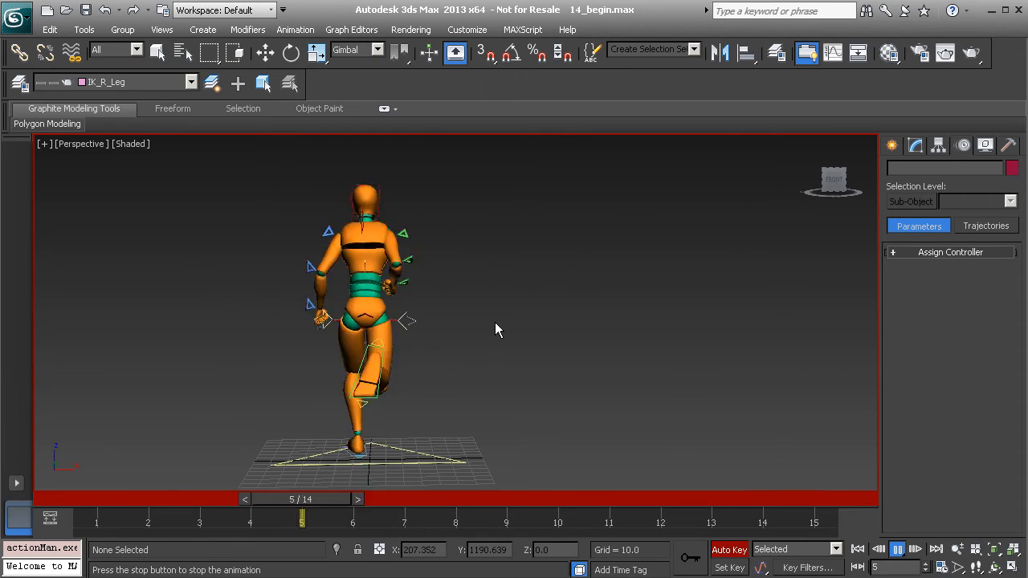
middle_click_drag(521, 308, 392, 294, "alt")
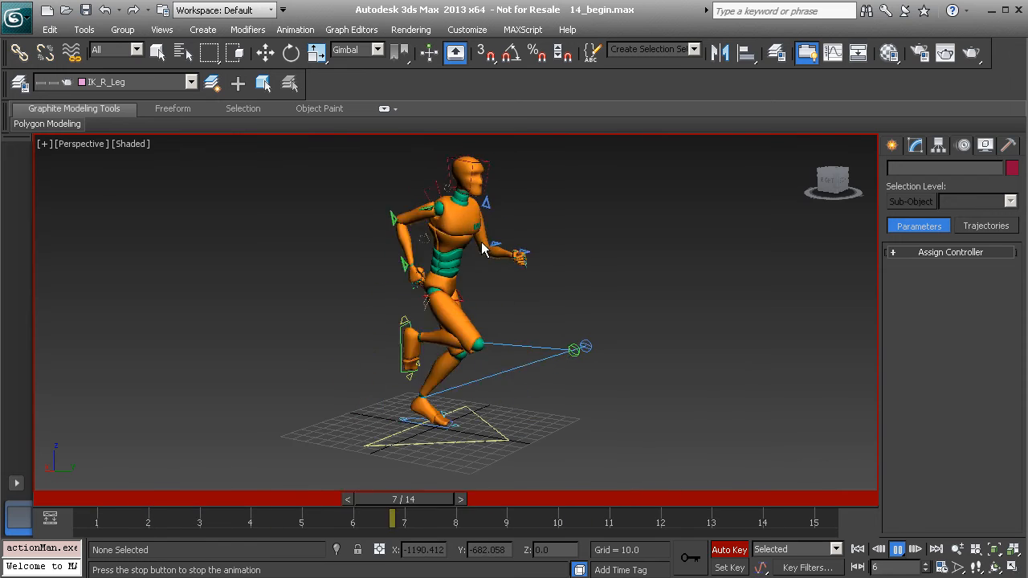
middle_click_drag(426, 240, 423, 256, "alt")
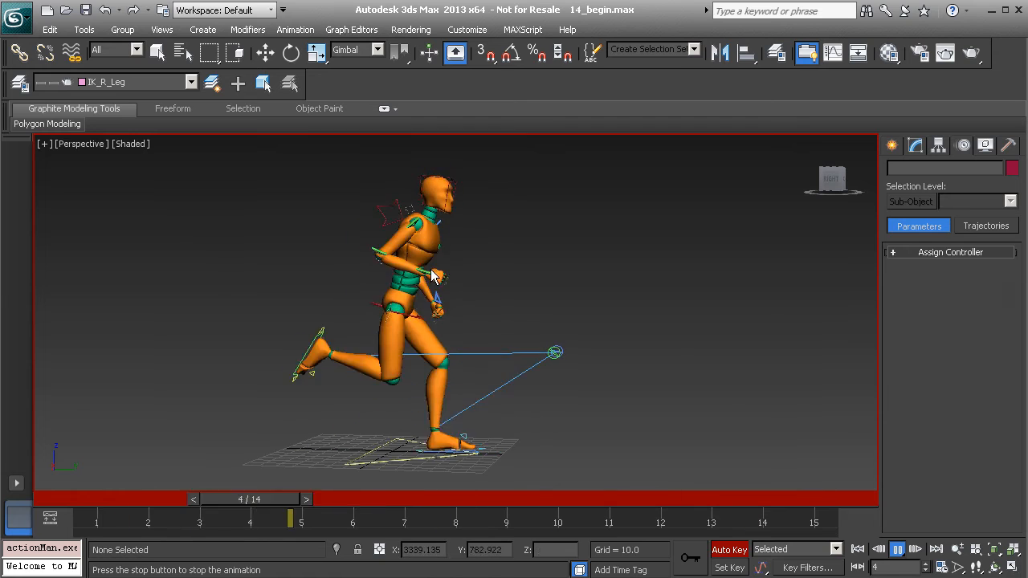
middle_click_drag(494, 276, 438, 290, "alt")
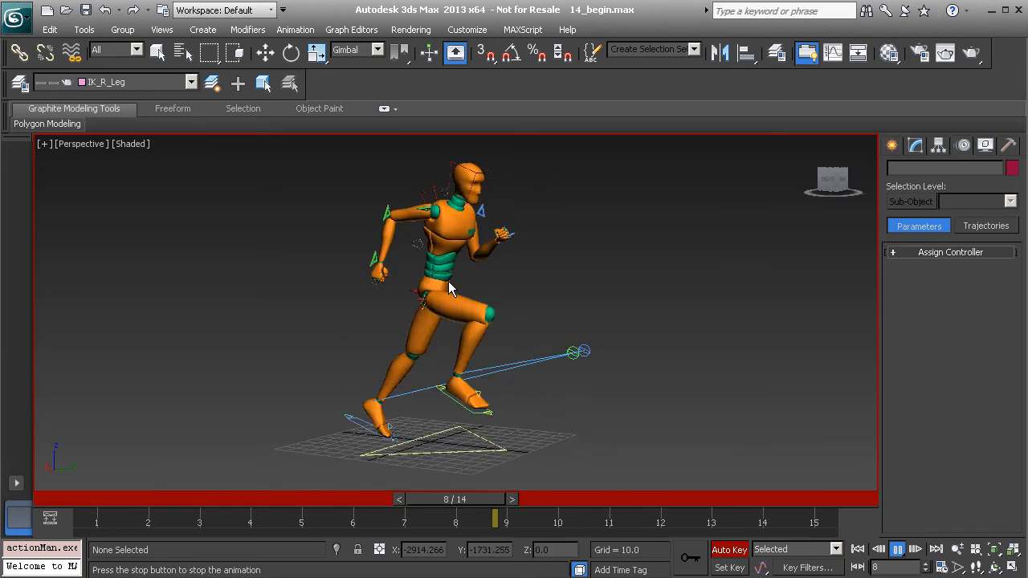
mouse_move(523, 272)
middle_mouse_down("alt")
mouse_move(452, 277)
mouse_move(512, 267)
middle_mouse_up("alt")
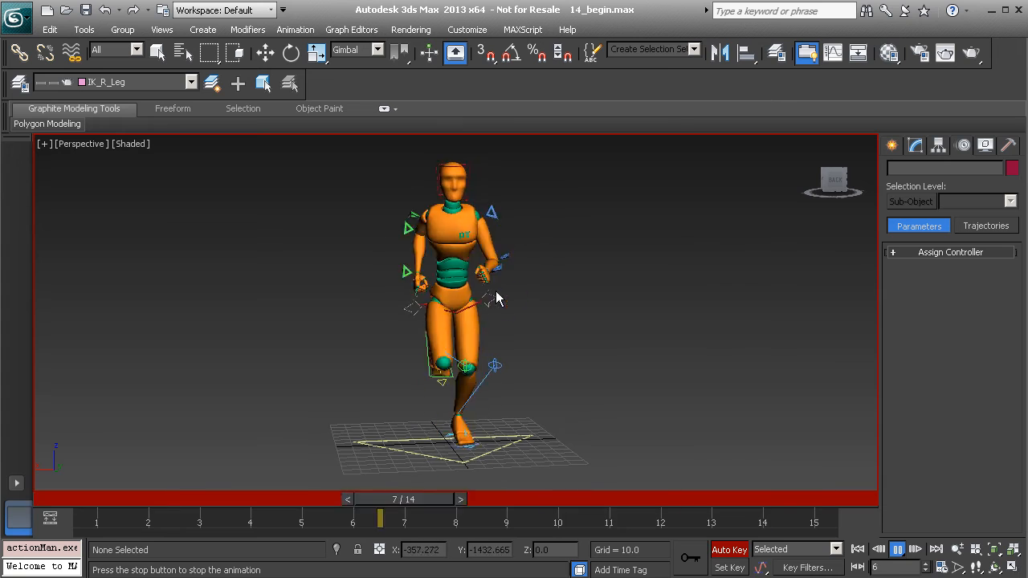
middle_click_drag(337, 302, 513, 311, "alt")
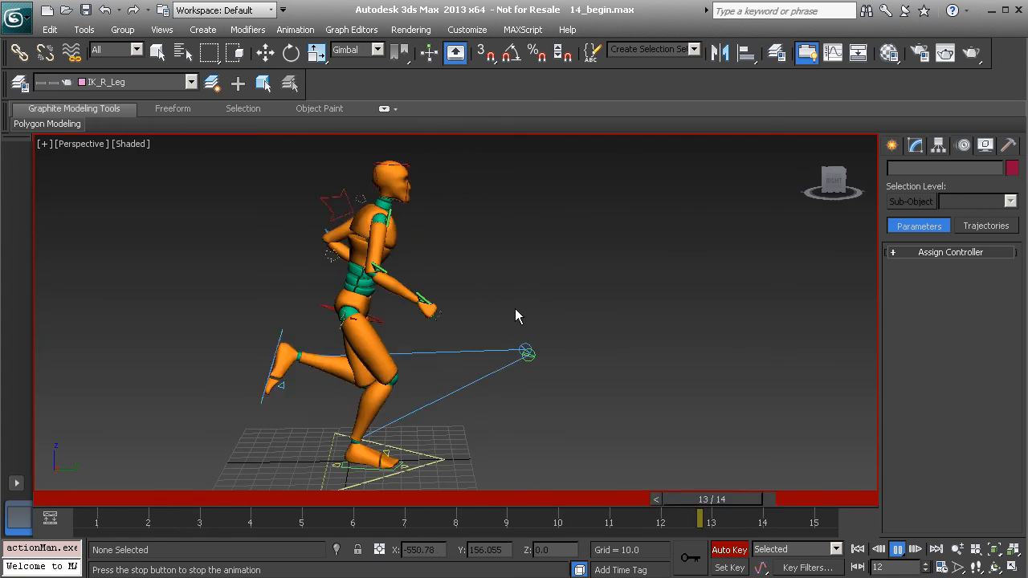
middle_click_drag(299, 271, 326, 261, "alt")
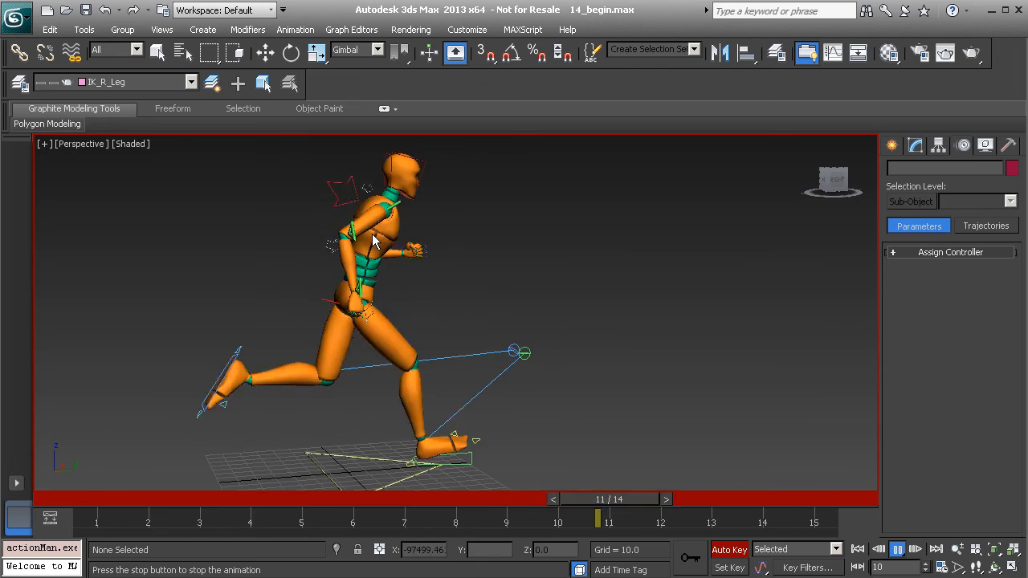